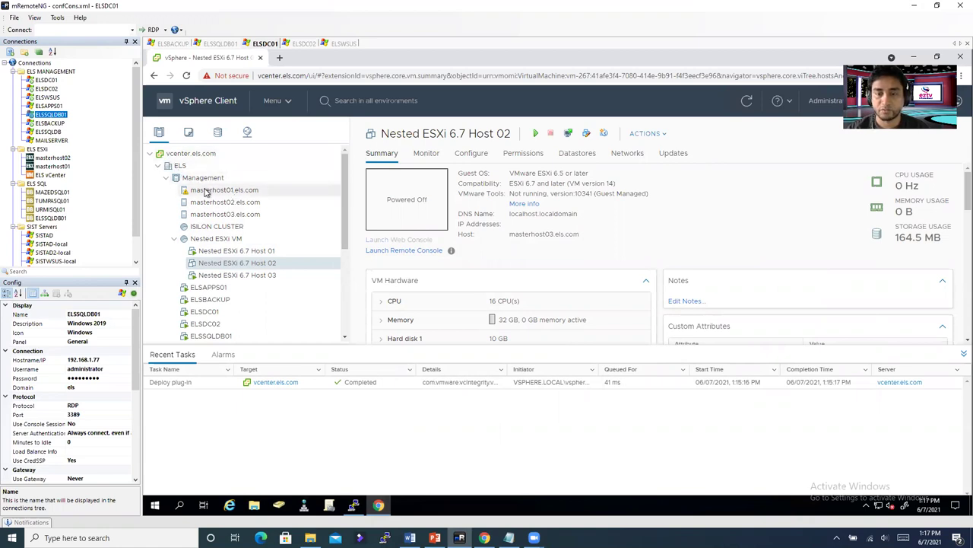
Step: Start creating a new virtual machine on masterhost02.els.com using the "Create a new virtual machine" creation type
right_click(204, 191)
left_click(194, 202)
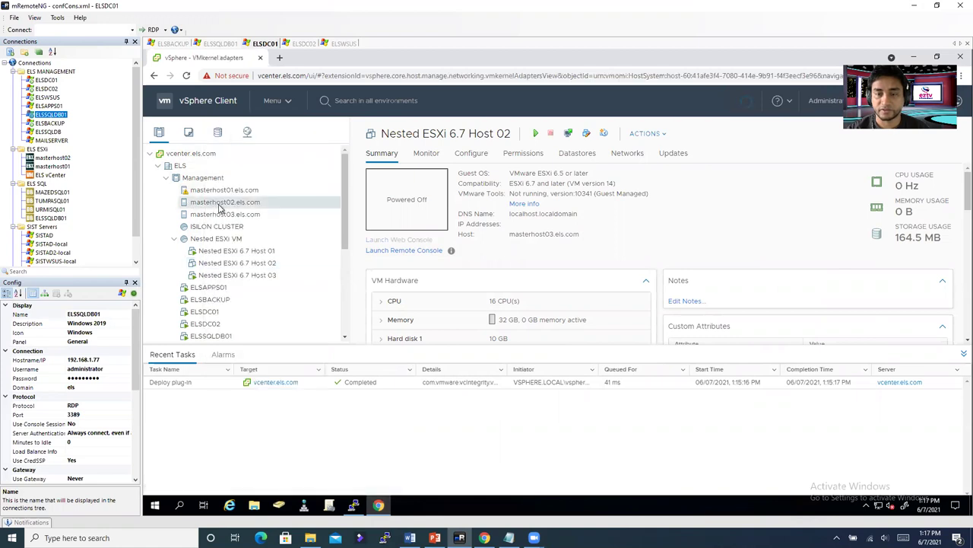
right_click(220, 206)
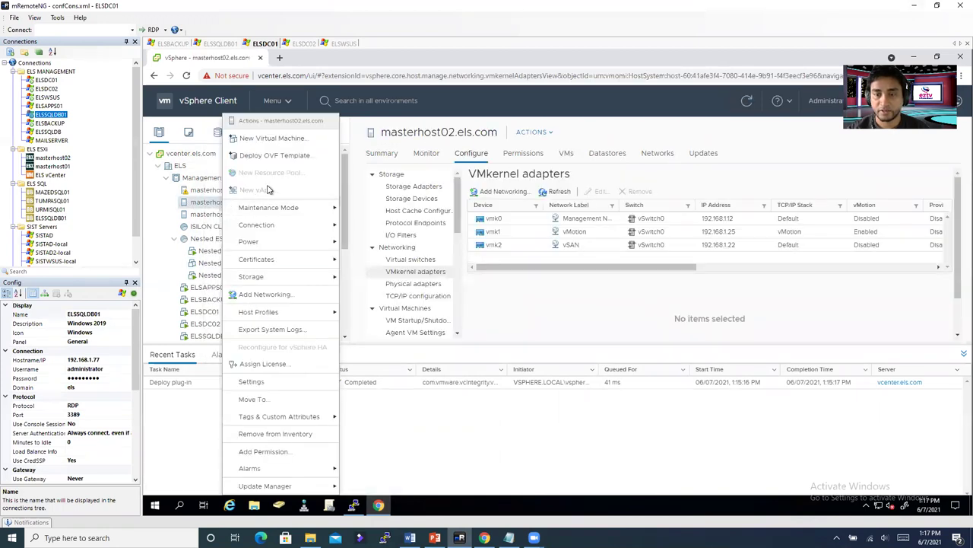
left_click(274, 138)
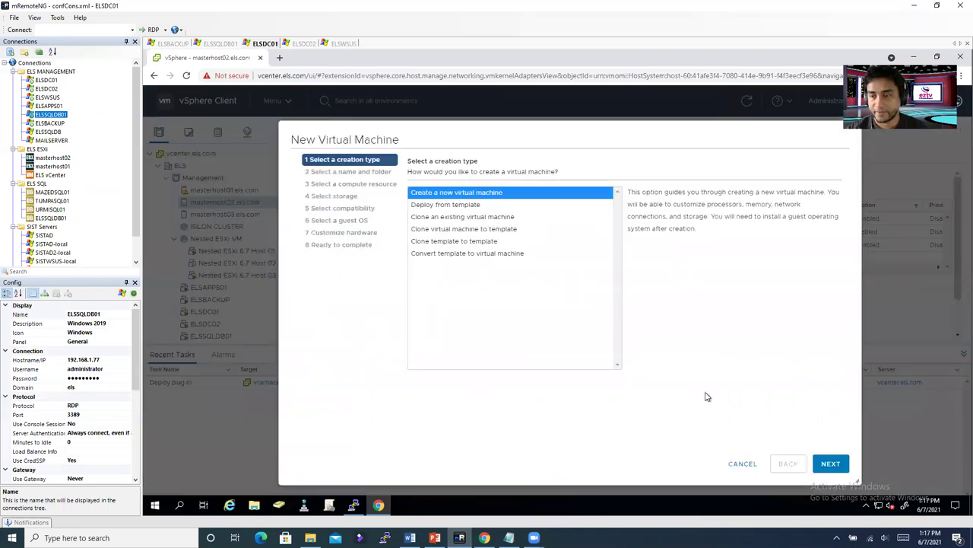
left_click(831, 463)
Step: Name the virtual machine "Nested esxi 6.7 VM test" and keep the ELS datacenter as its location
left_click_drag(563, 191, 467, 194)
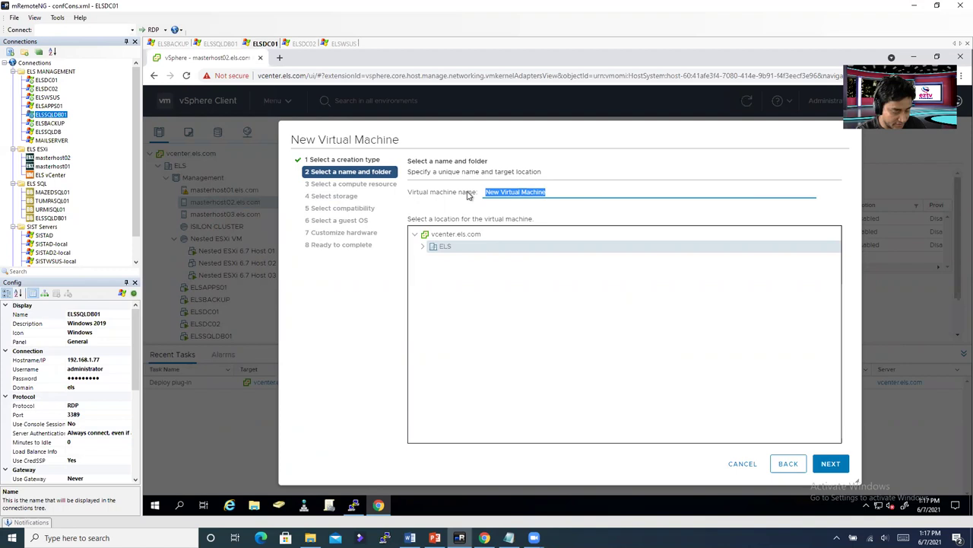
type("Test")
key("BackSpace")
key("BackSpace")
key("BackSpace")
type("Nes")
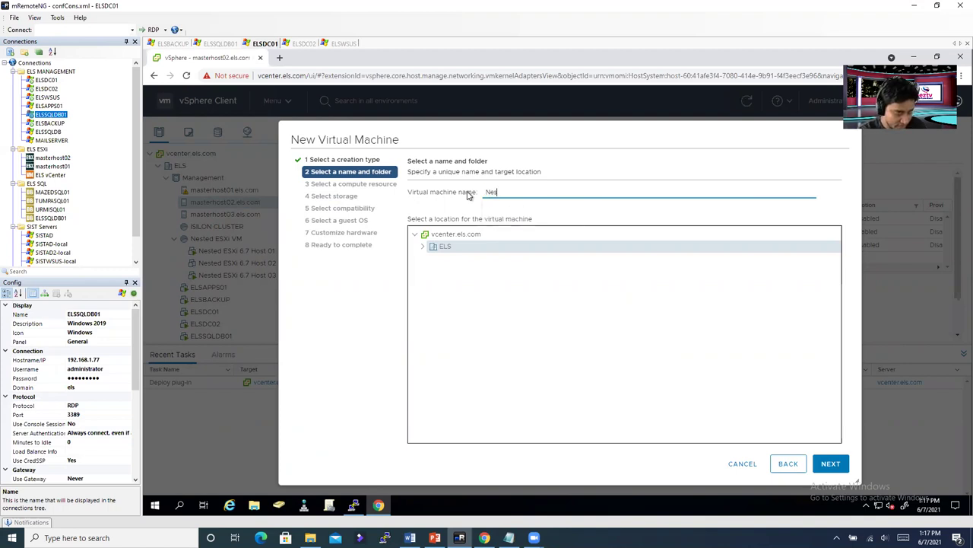
type("ted esxi")
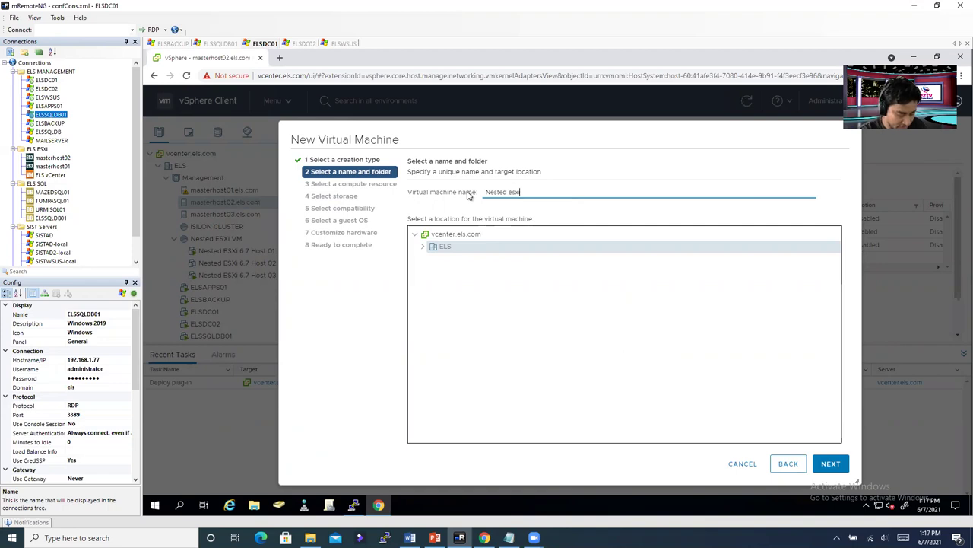
type(" 6.7")
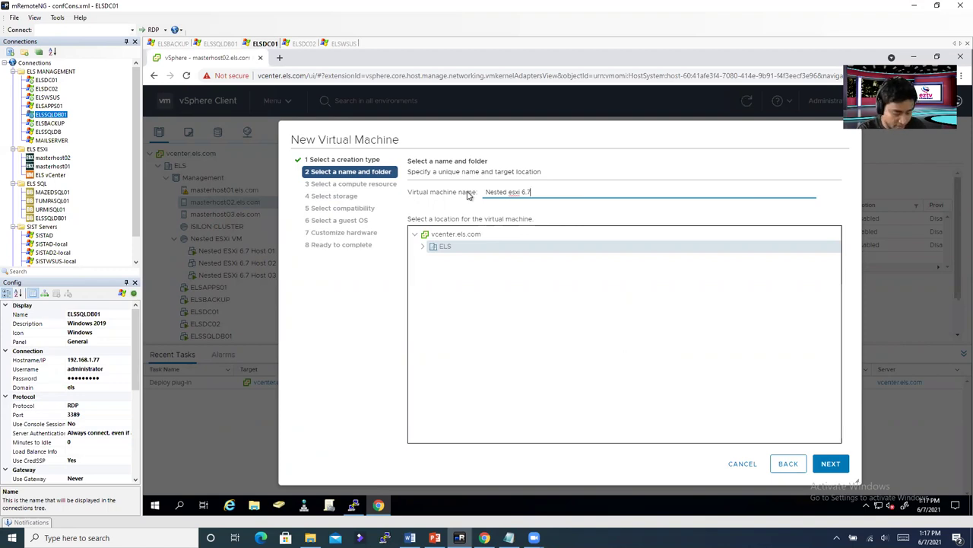
type(" VM test")
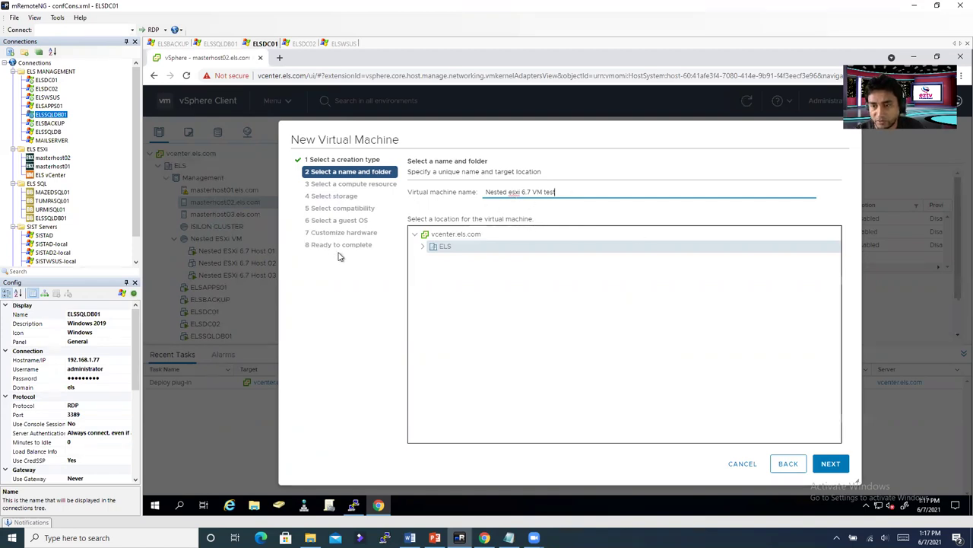
left_click(830, 465)
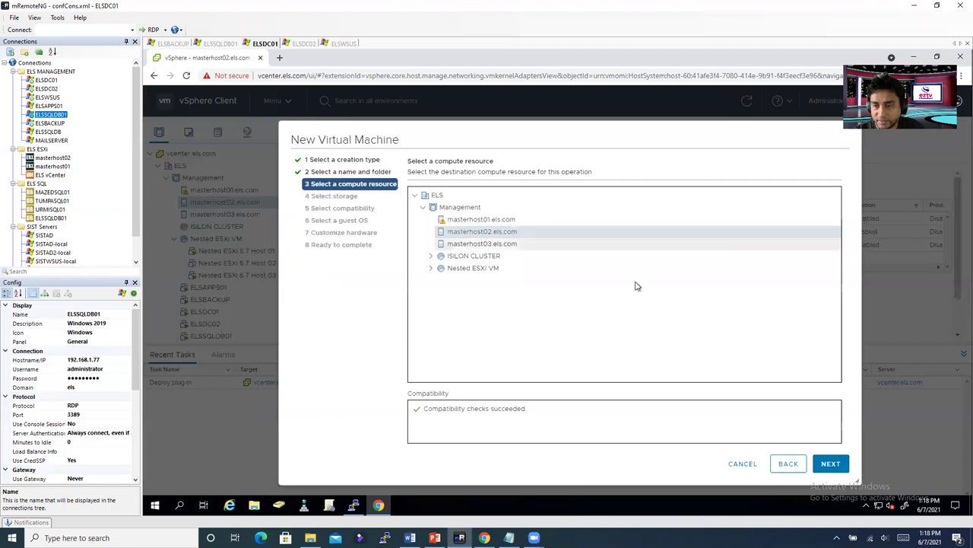
Step: Accept masterhost02.els.com as the compute resource and select vsanDatastore as the virtual machine's storage
left_click(830, 464)
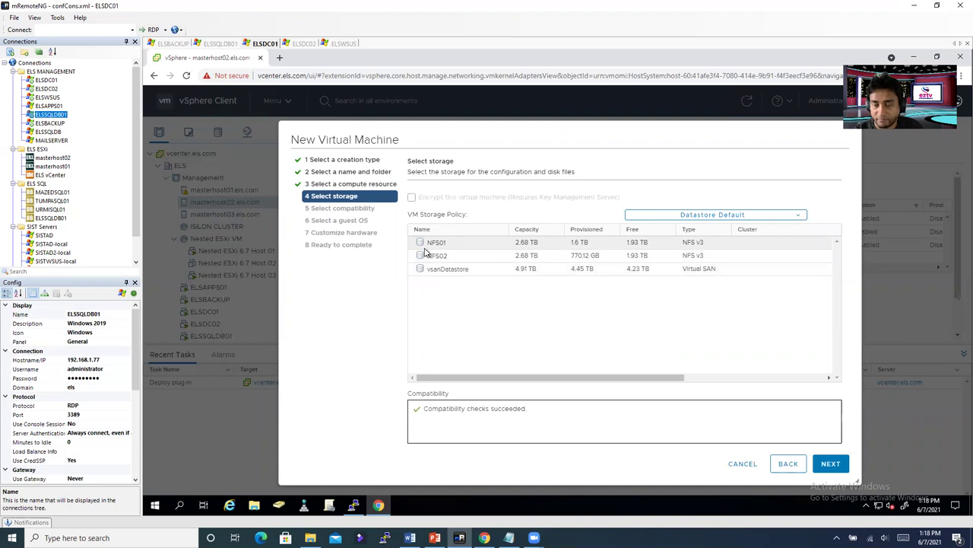
left_click(460, 274)
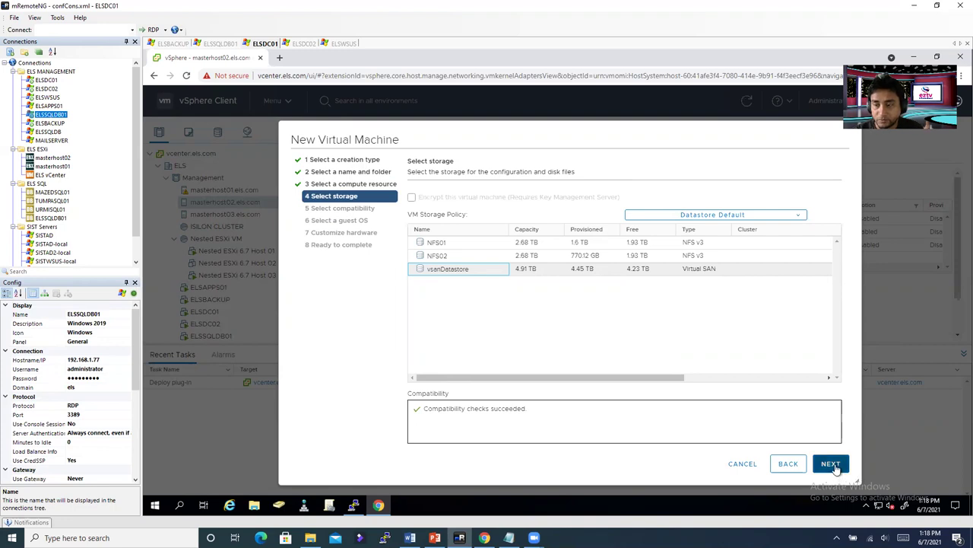
left_click(448, 258)
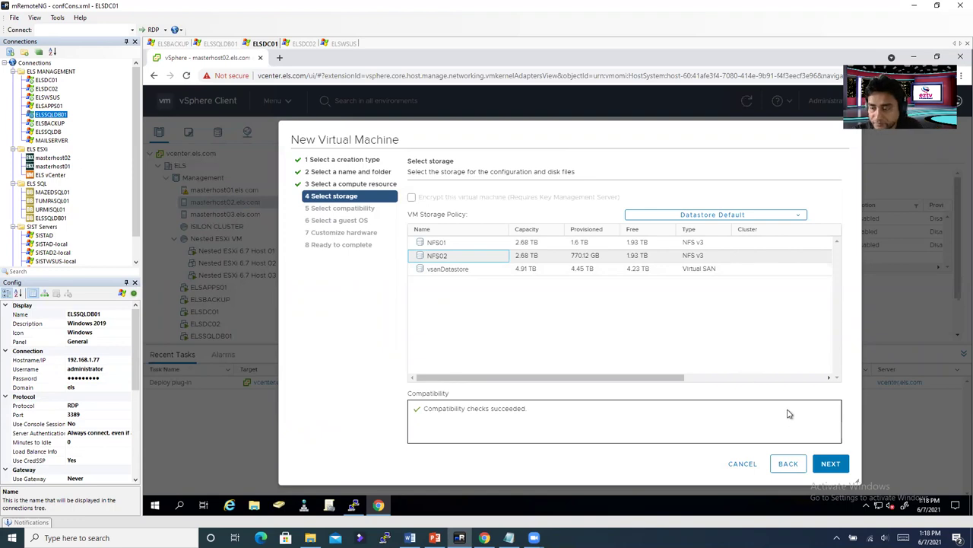
left_click(828, 462)
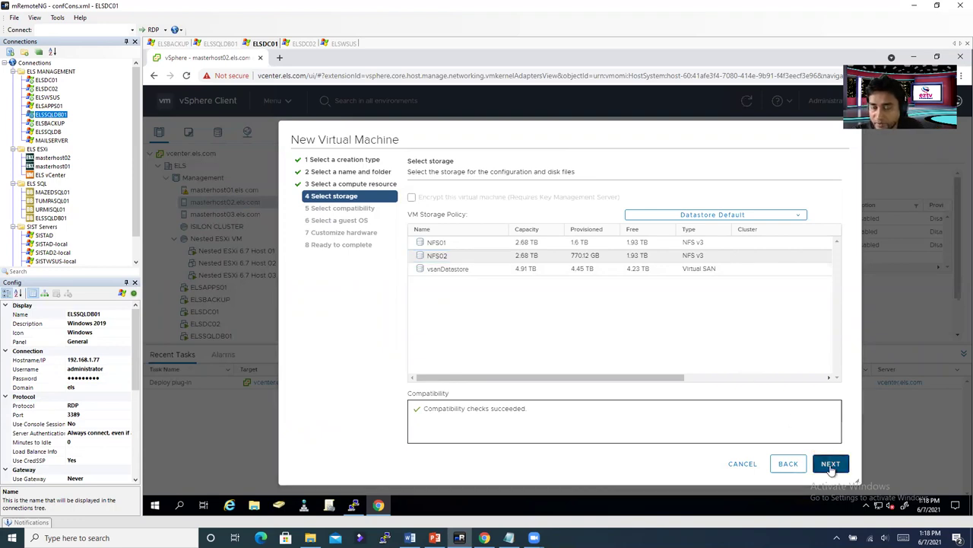
left_click(447, 269)
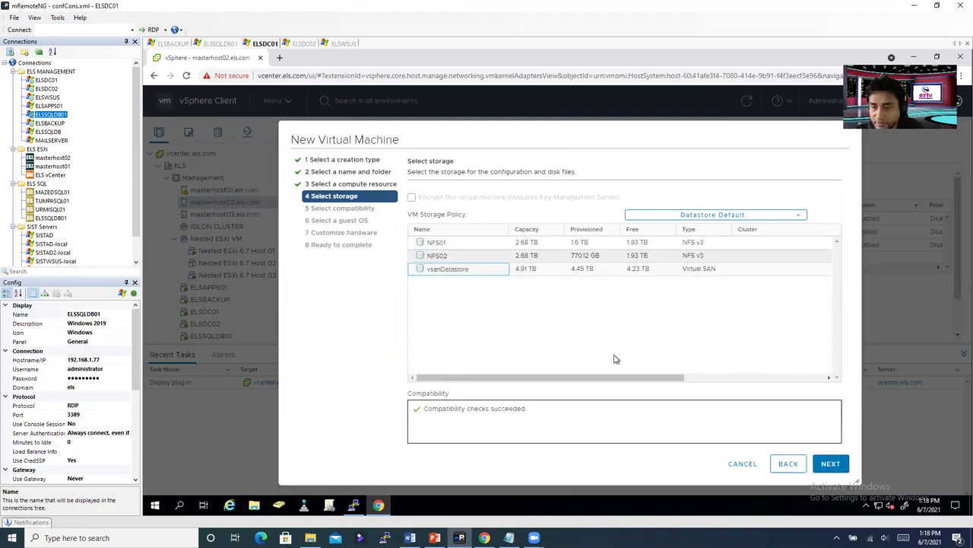
left_click(830, 463)
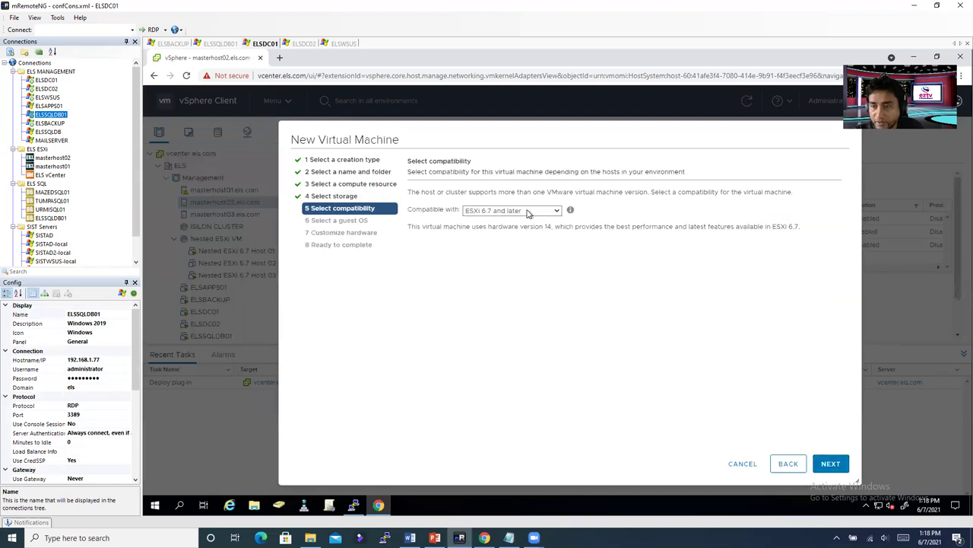
Step: Set the virtual machine's compatibility to ESXi 6.5 and later
left_click(528, 211)
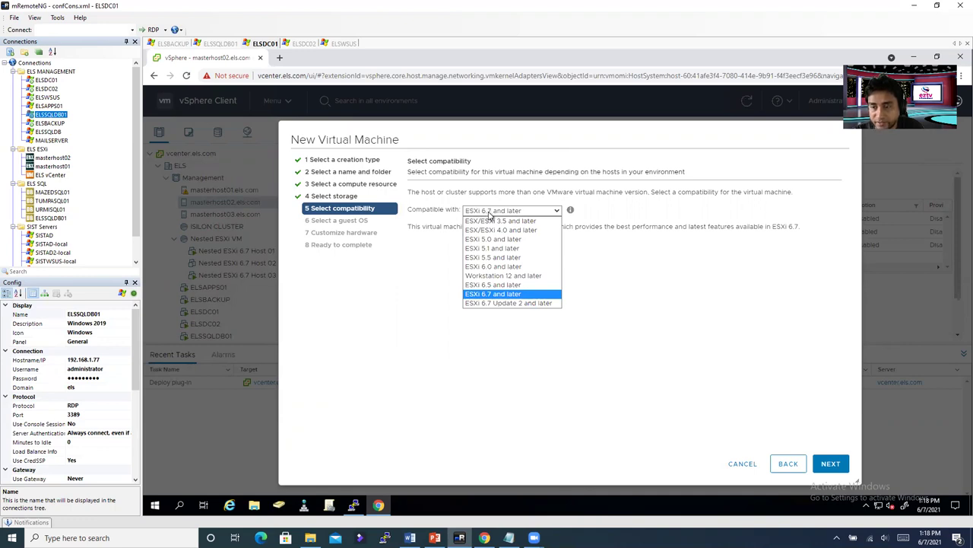
left_click(496, 285)
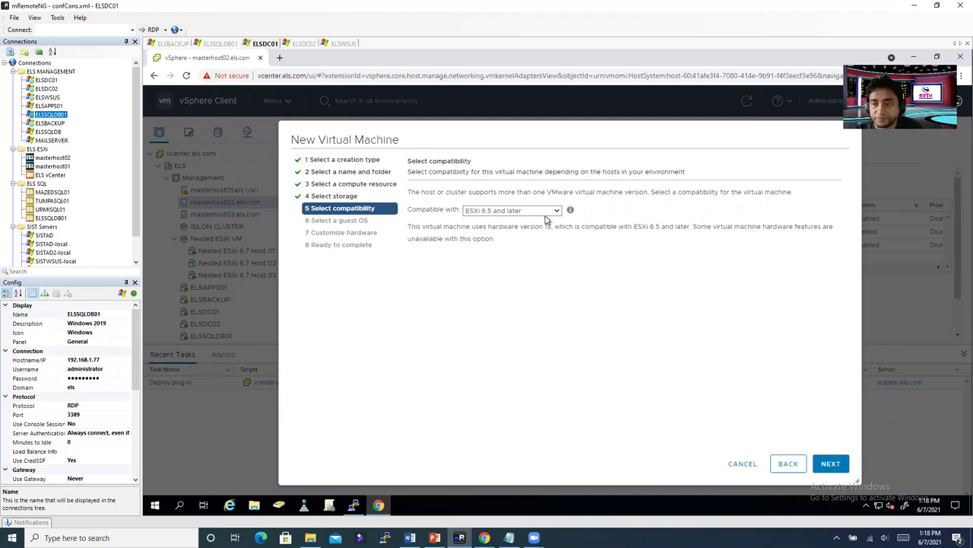
left_click(830, 466)
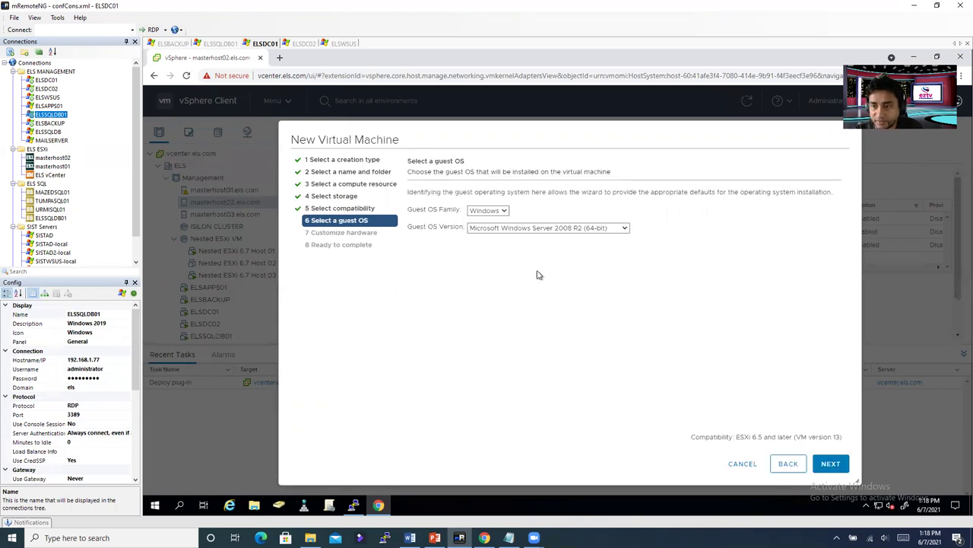
Step: Set the guest OS family to Other and the guest OS version to VMware ESXi 6.5 or later
left_click(491, 212)
left_click(490, 239)
left_click(504, 229)
scroll(524, 390, "down", 3)
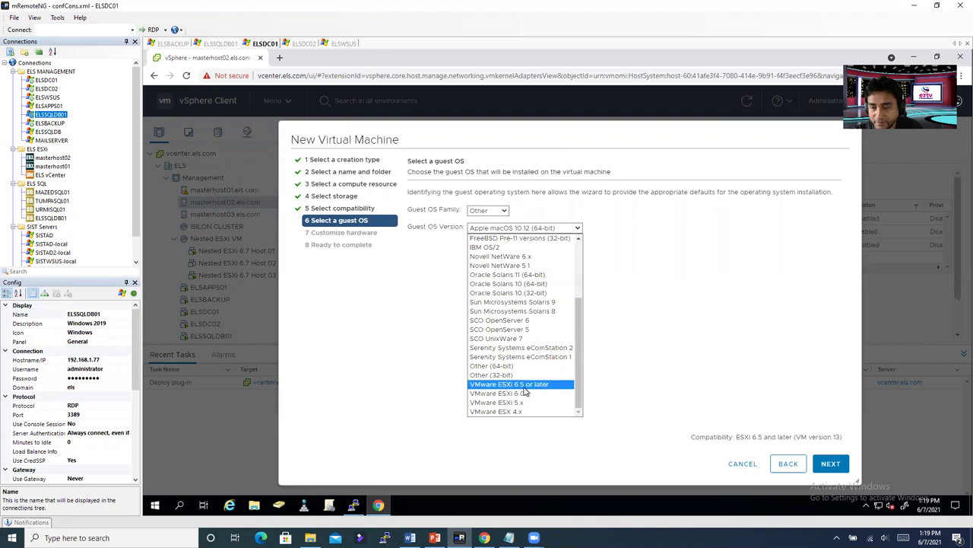
left_click(524, 385)
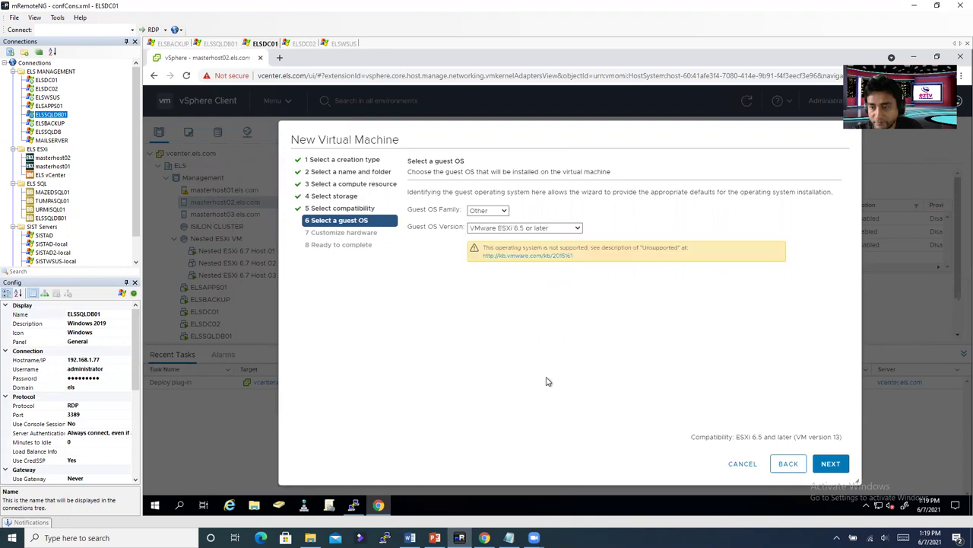
left_click(815, 463)
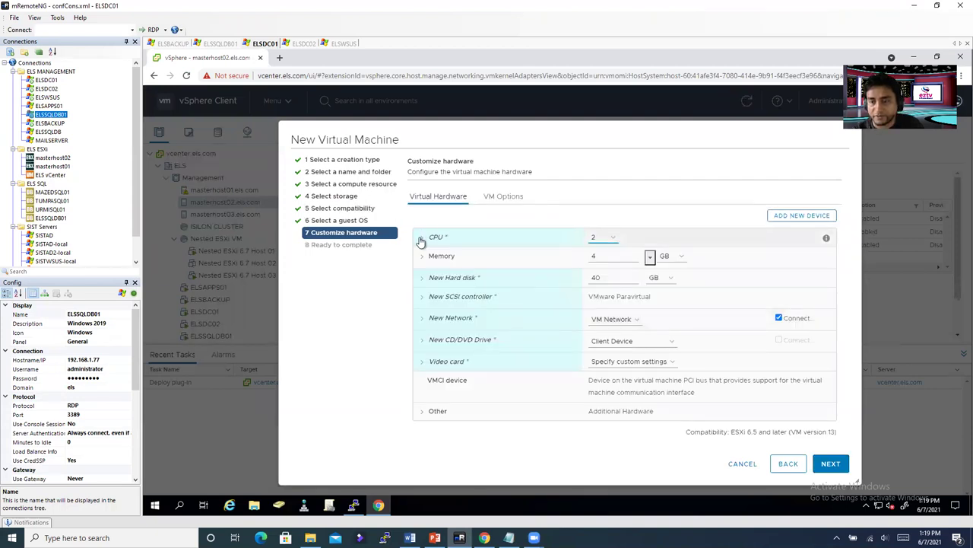
Step: Give the virtual machine 32 CPUs with 16 cores per socket
left_click(421, 238)
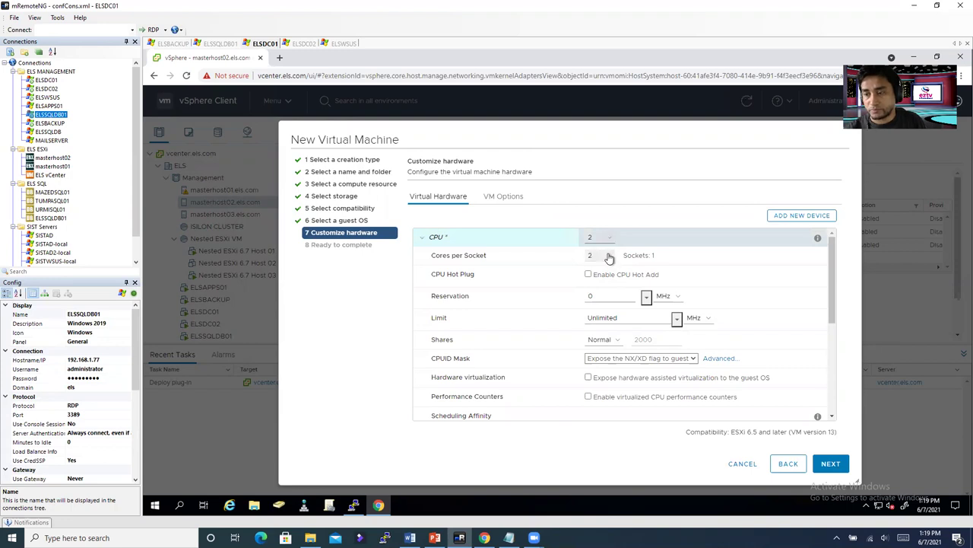
left_click(608, 240)
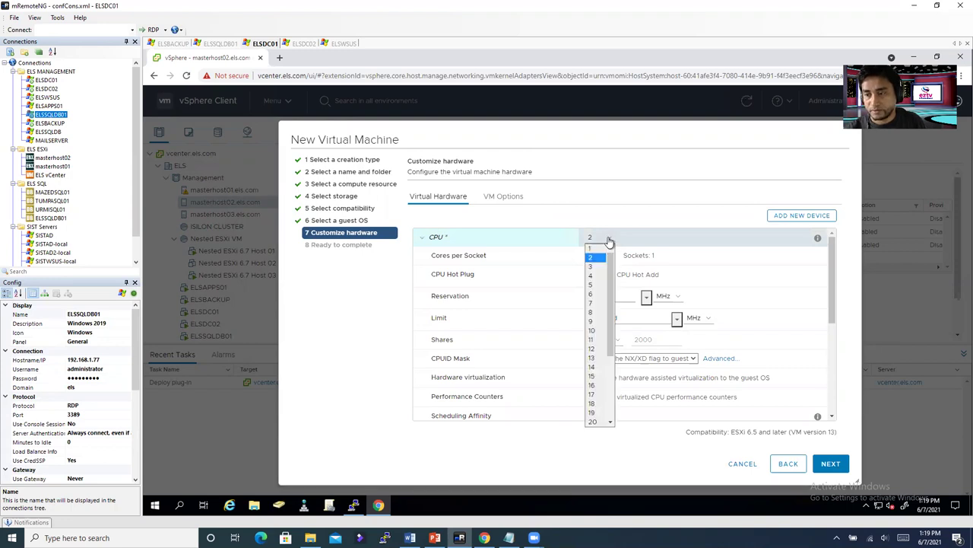
left_click_drag(610, 247, 609, 315)
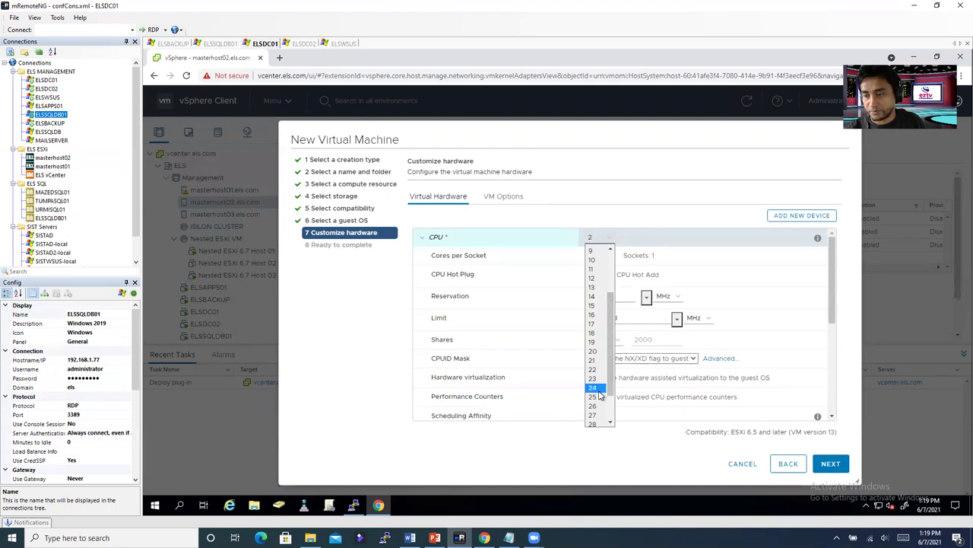
scroll(608, 396, "down", 2)
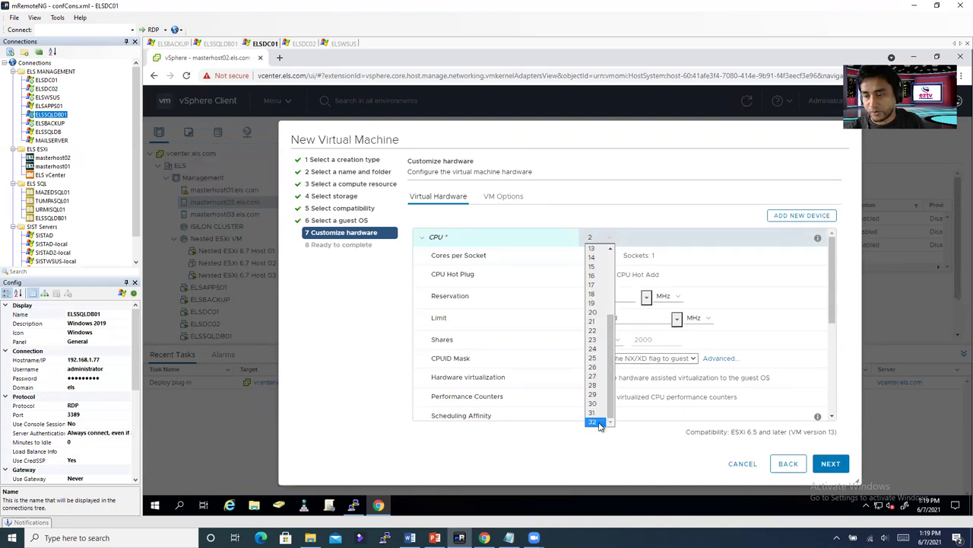
left_click(595, 423)
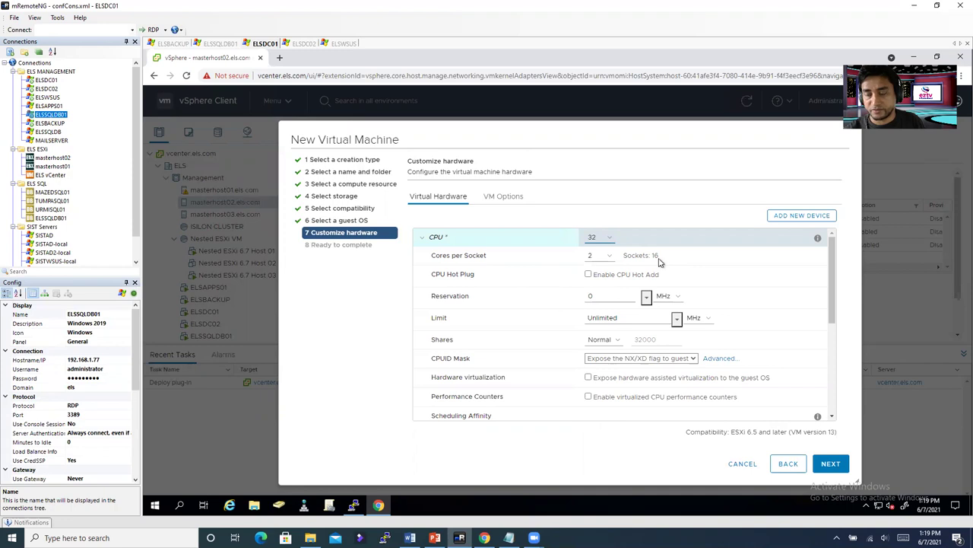
left_click(601, 258)
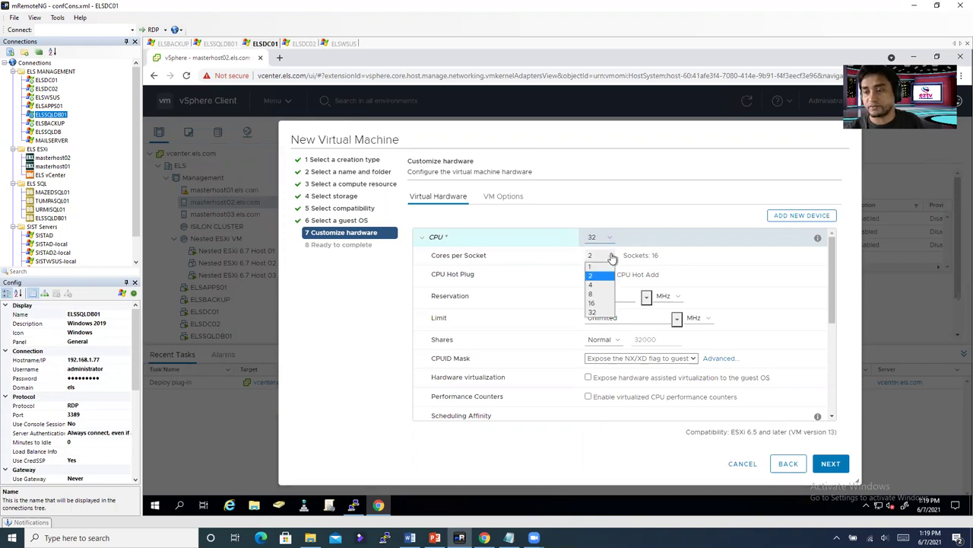
left_click(603, 303)
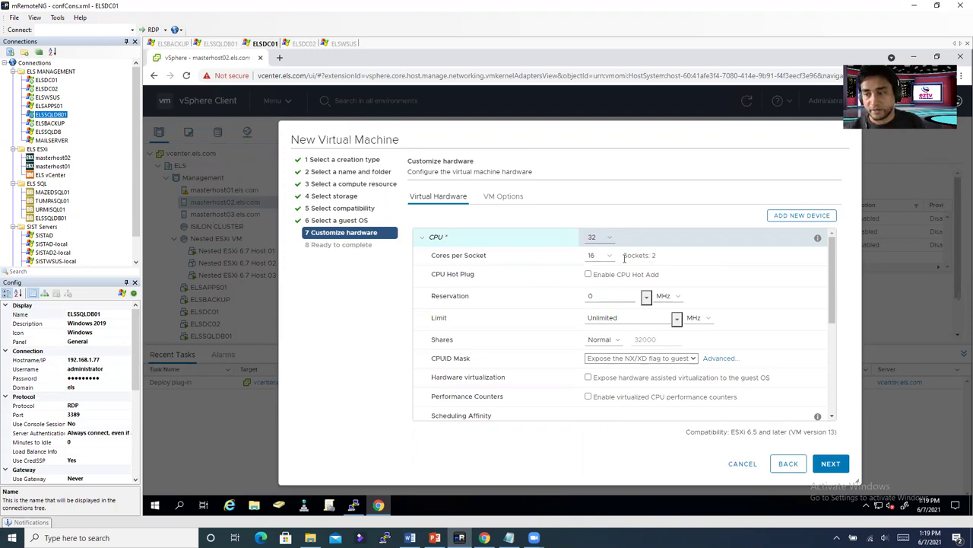
Step: Enable CPU Hot Add and expose hardware assisted virtualization to the guest OS
left_click(589, 274)
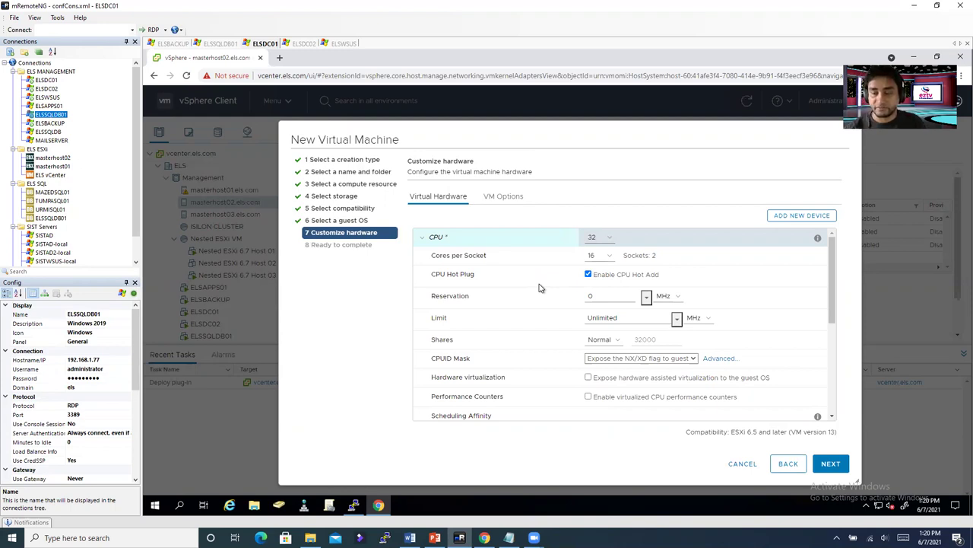
scroll(542, 304, "down", 1)
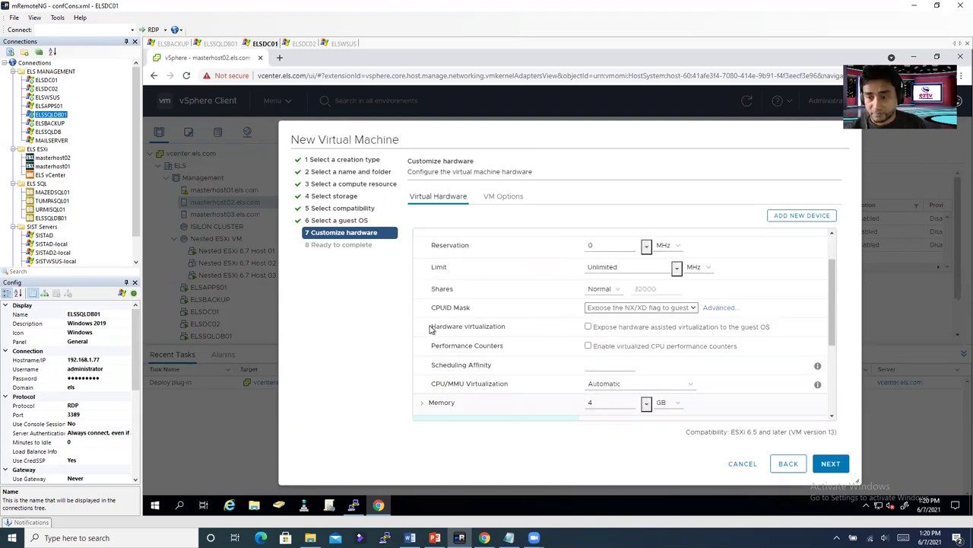
left_click_drag(432, 326, 585, 327)
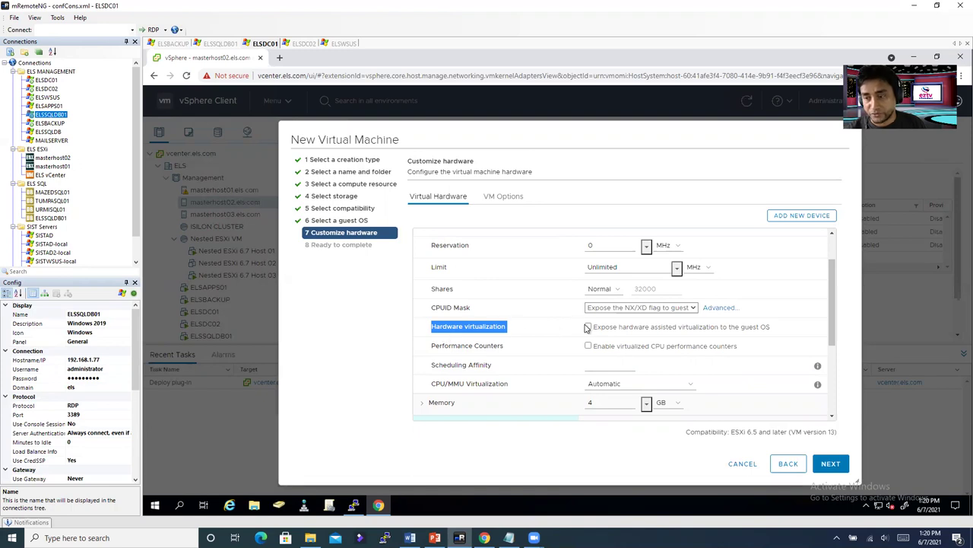
left_click(588, 326)
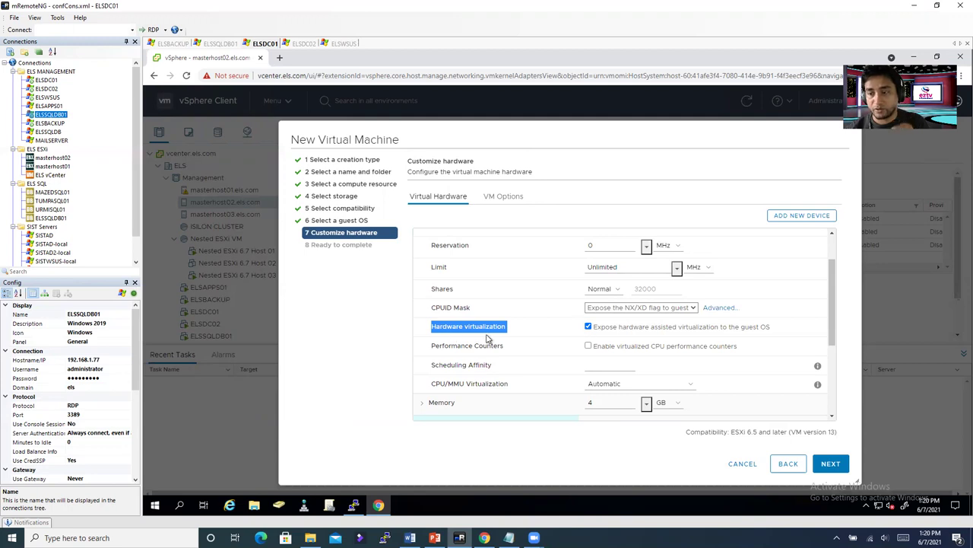
Step: Set the virtual machine's memory to 32 GB
scroll(606, 357, "down", 3)
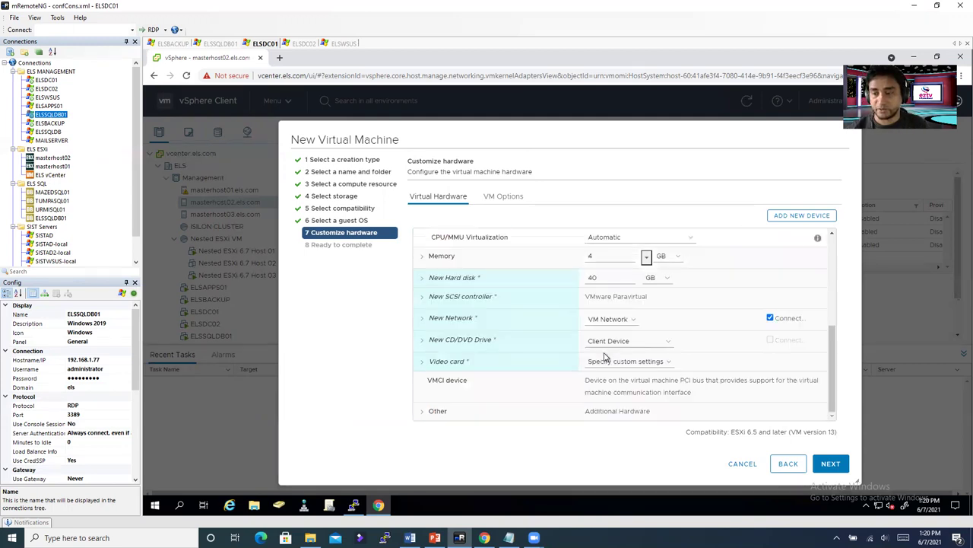
scroll(606, 357, "up", 3)
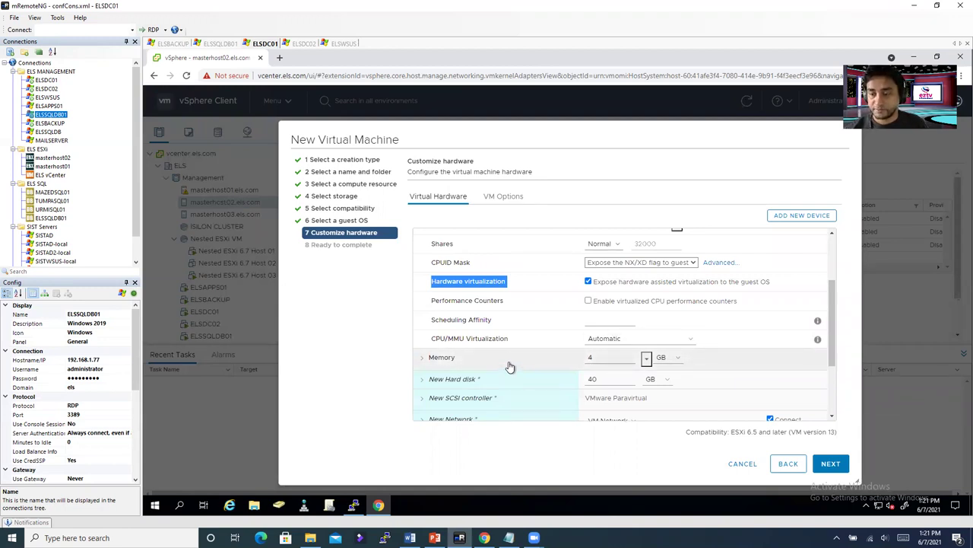
double_click(605, 358)
type("32")
scroll(490, 346, "down", 2)
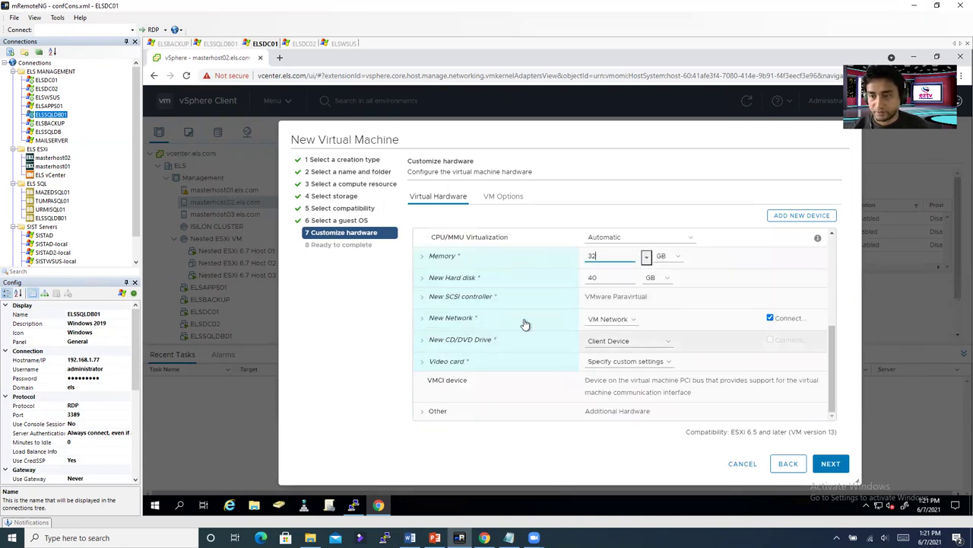
Step: Set the new hard disk's size to 10 GB
key("Tab")
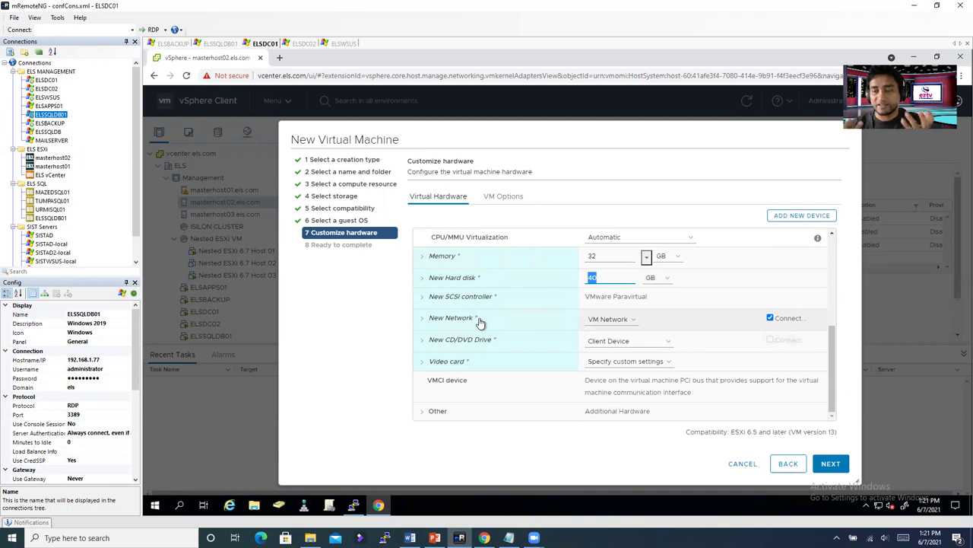
type("10")
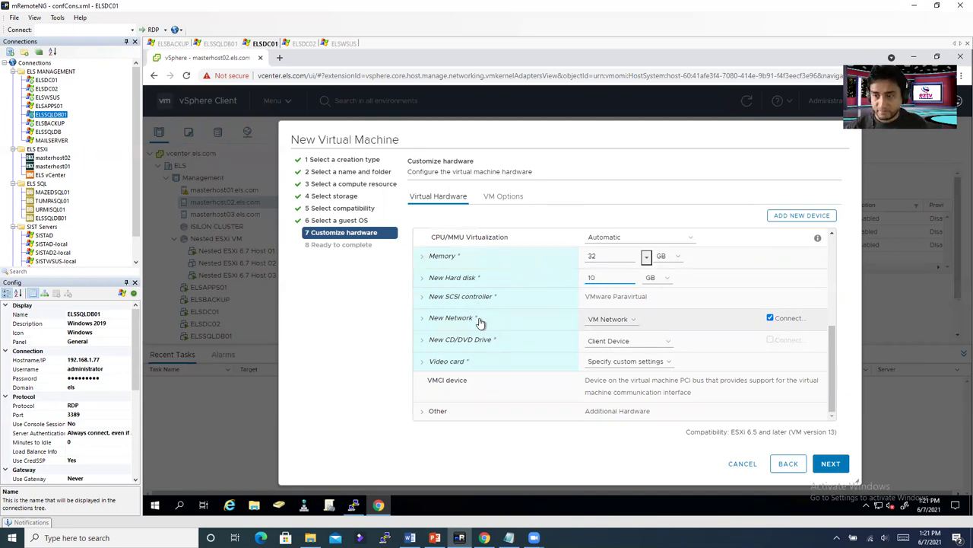
double_click(592, 277)
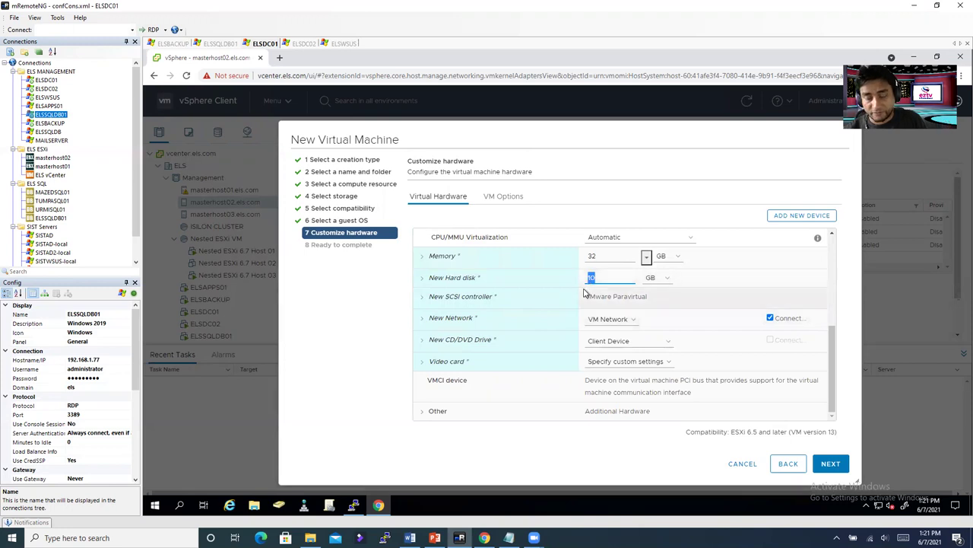
type("40")
key("BackSpace")
key("BackSpace")
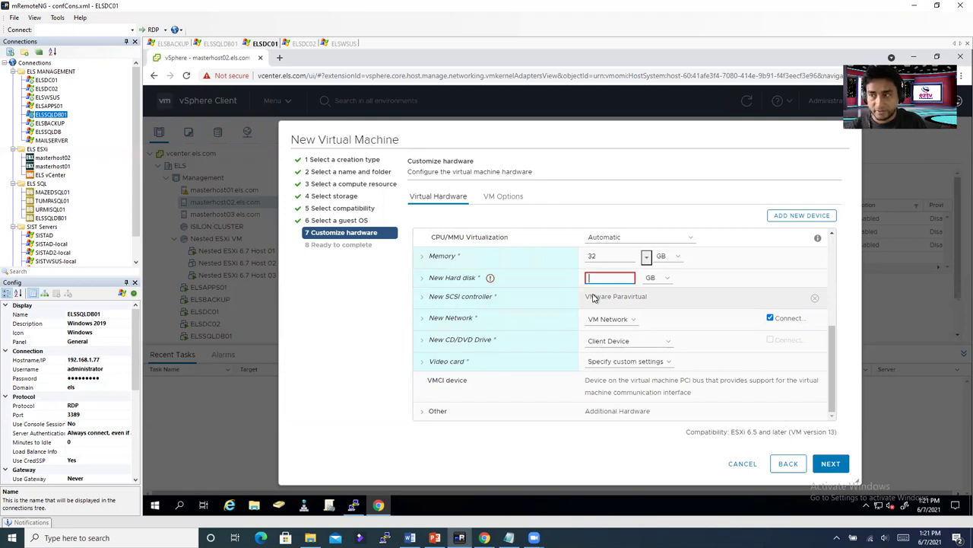
type("10")
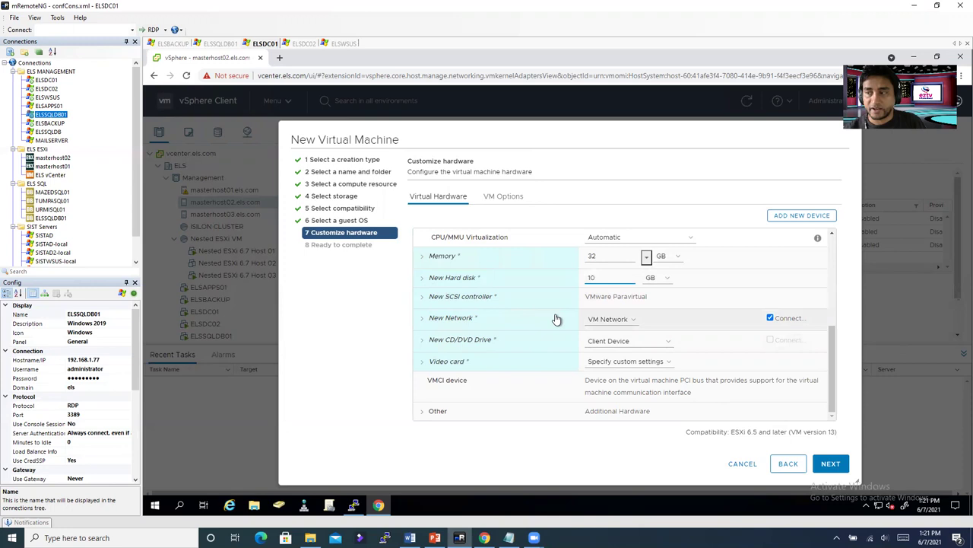
left_click(798, 216)
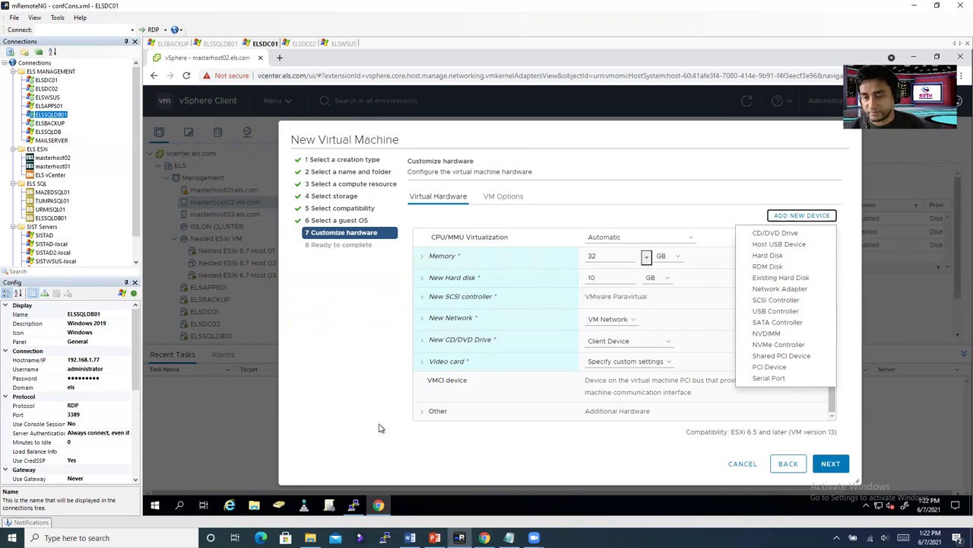
left_click(346, 420)
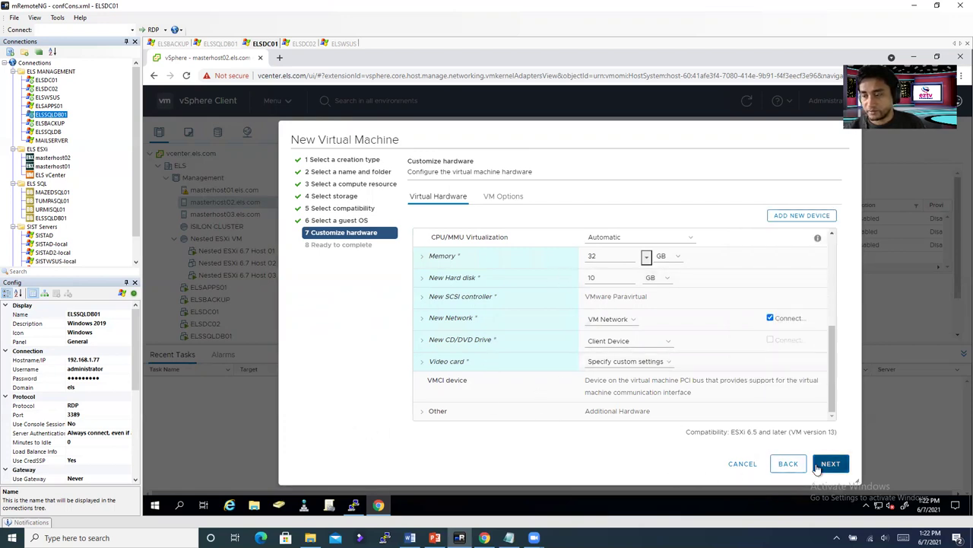
Step: Set the new CD/DVD drive's source to Datastore ISO File
left_click(468, 342)
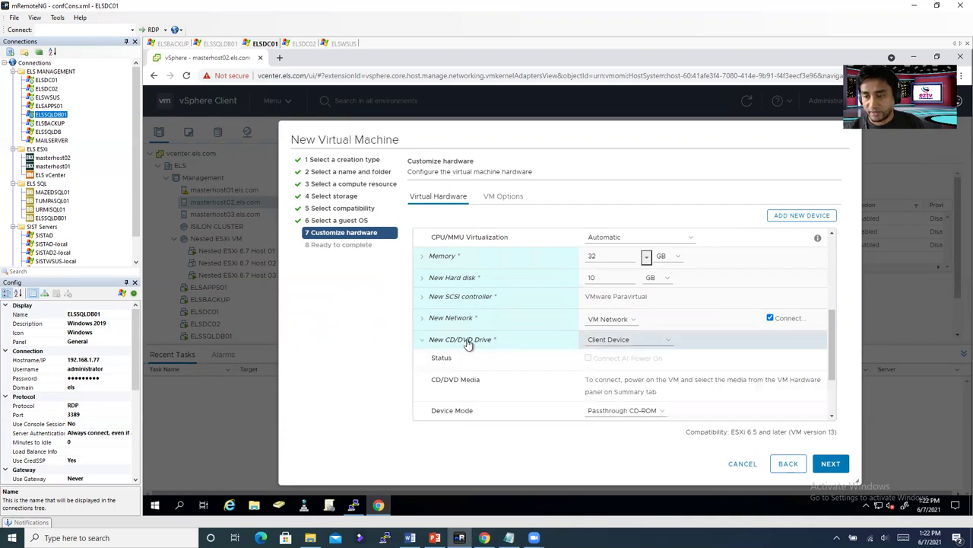
left_click(645, 342)
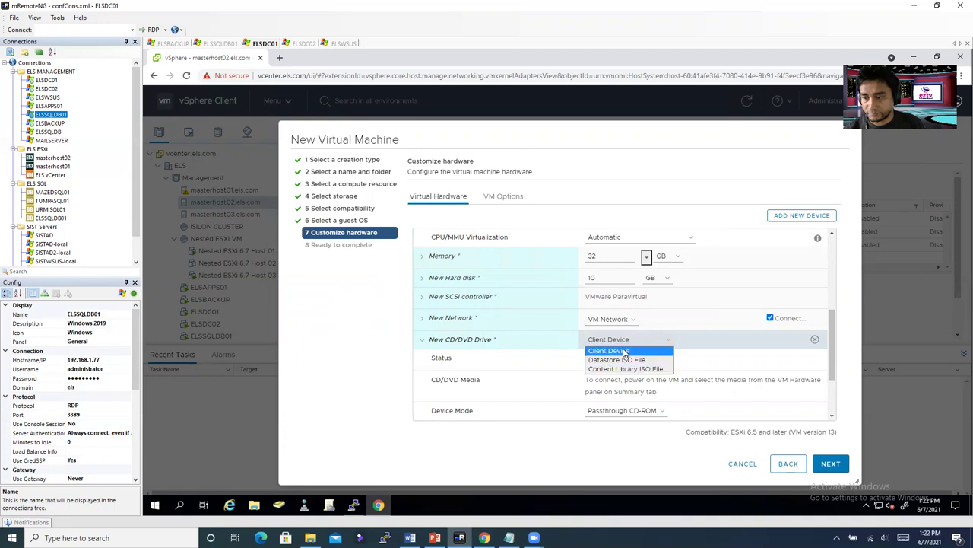
left_click(620, 360)
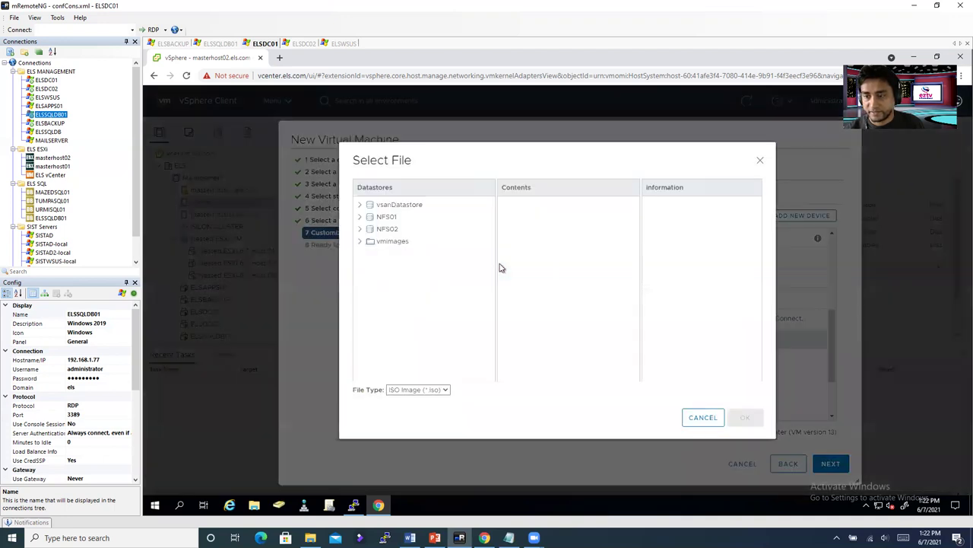
Step: Attach VMware-VMvisor-Installer-6.7.0.update02-13006603.x86_64.iso from the ISO folder on NFS01 as the CD/DVD media and accept the hardware settings
left_click(360, 216)
left_click(360, 217)
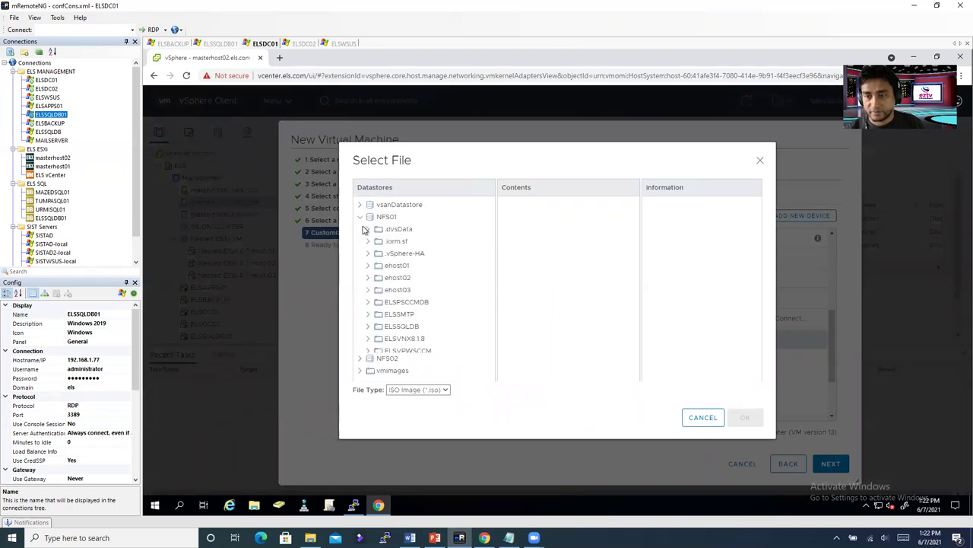
scroll(404, 327, "down", 5)
left_click(388, 267)
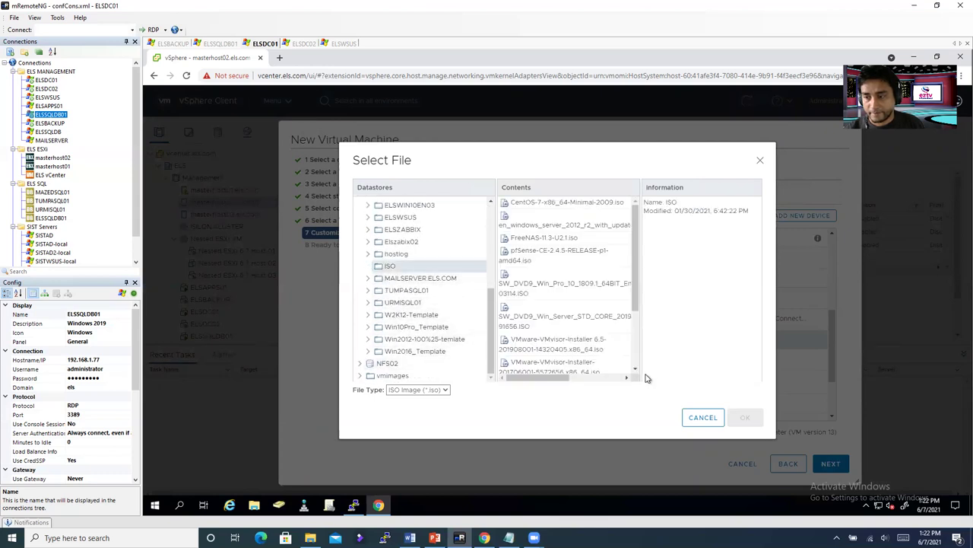
left_click(622, 354)
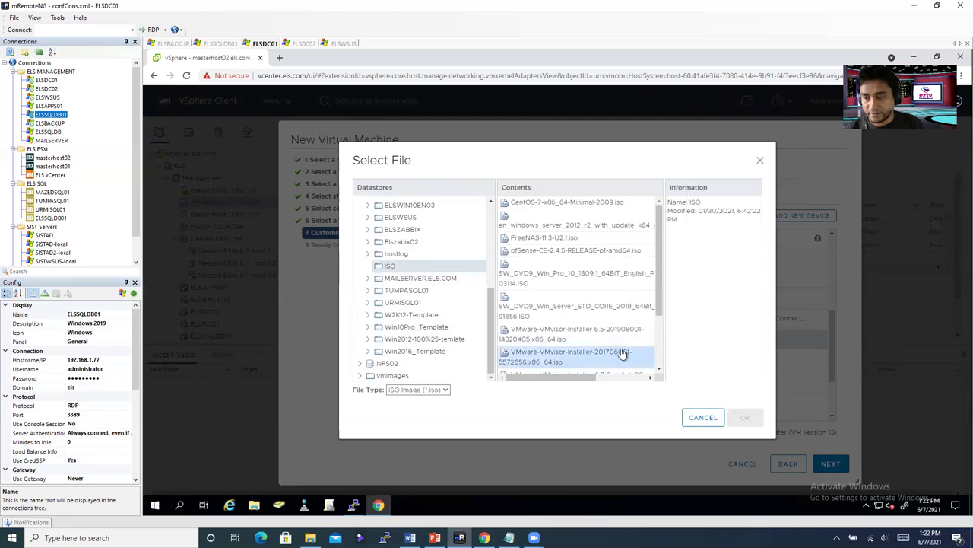
left_click_drag(576, 377, 570, 380)
scroll(554, 362, "down", 1)
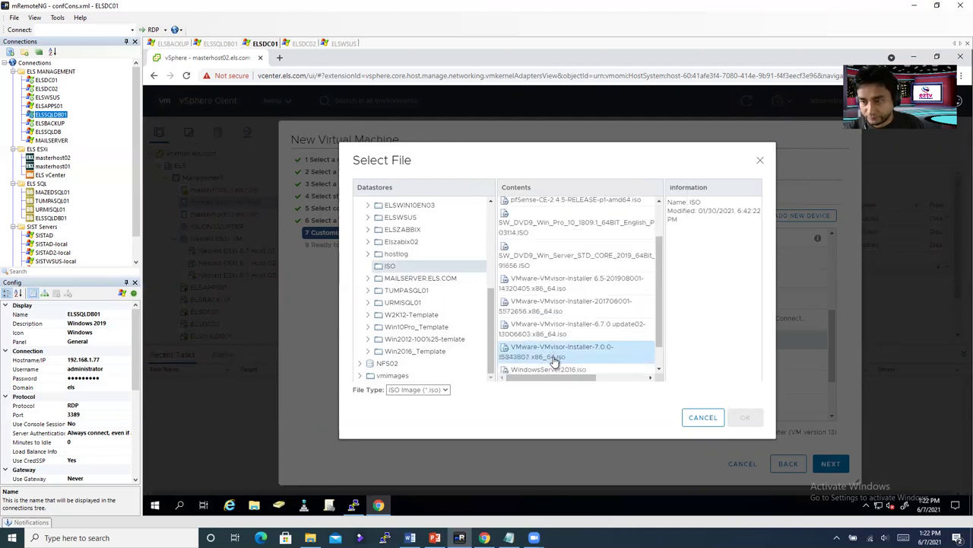
scroll(553, 361, "down", 1)
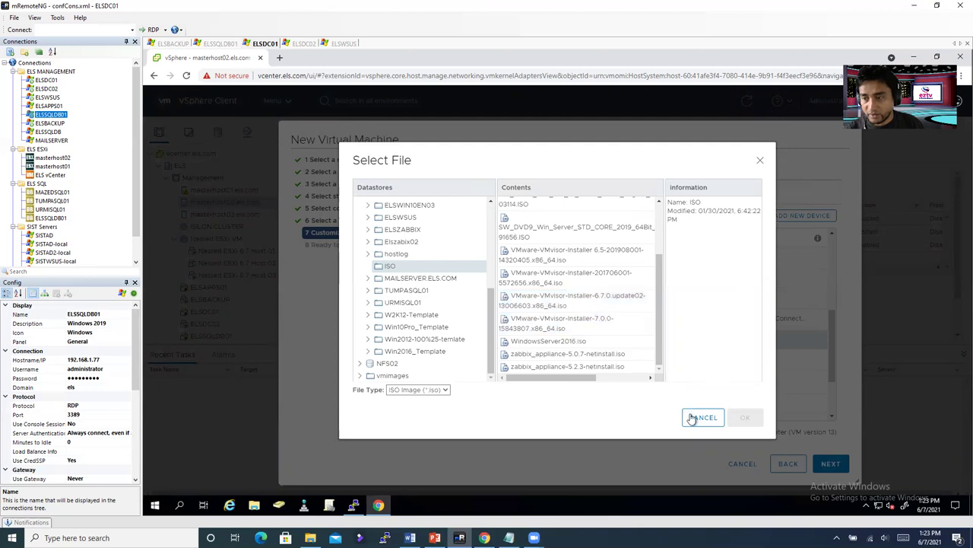
left_click(572, 306)
left_click(745, 419)
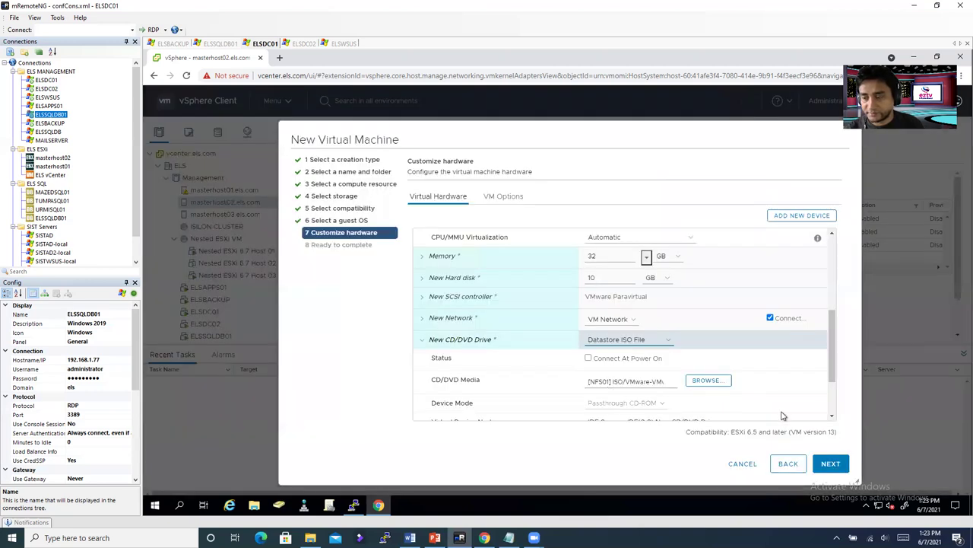
scroll(784, 415, "down", 2)
left_click(831, 464)
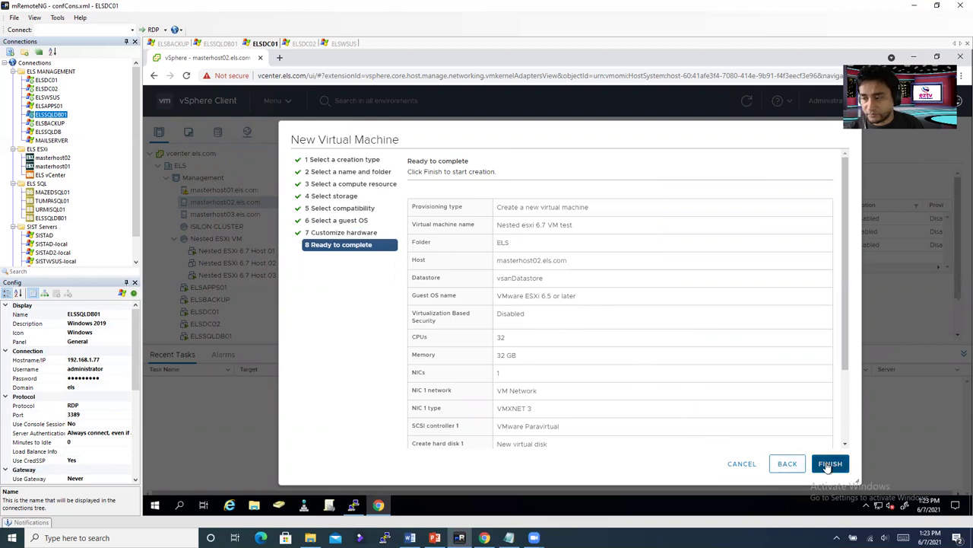
Step: Return to the virtual machine's hardware customization, set its boot firmware to BIOS, and finish creating it
left_click(780, 464)
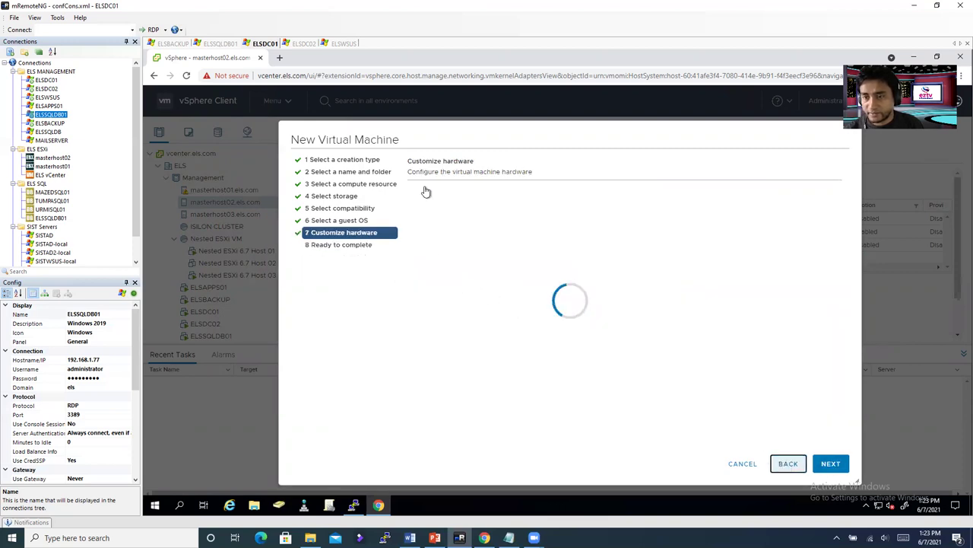
left_click(506, 199)
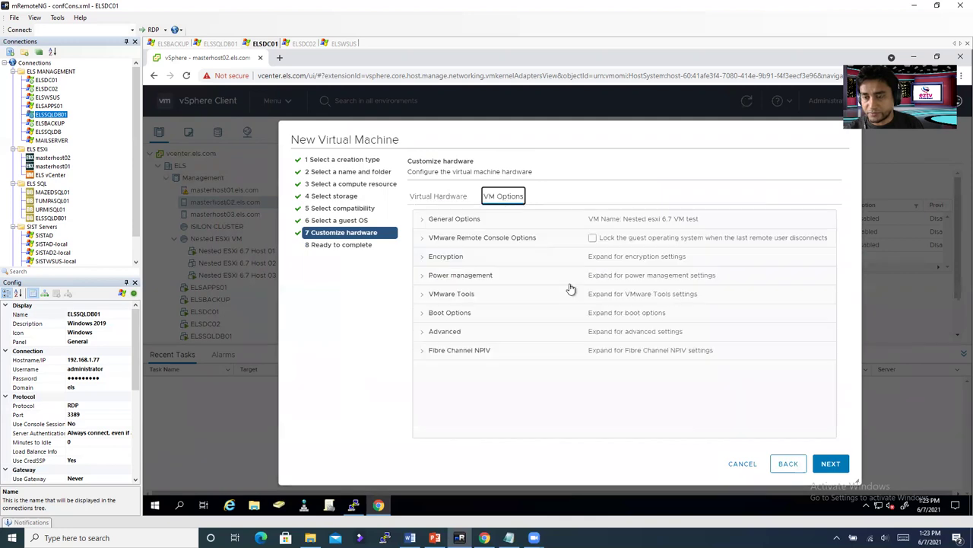
left_click(424, 314)
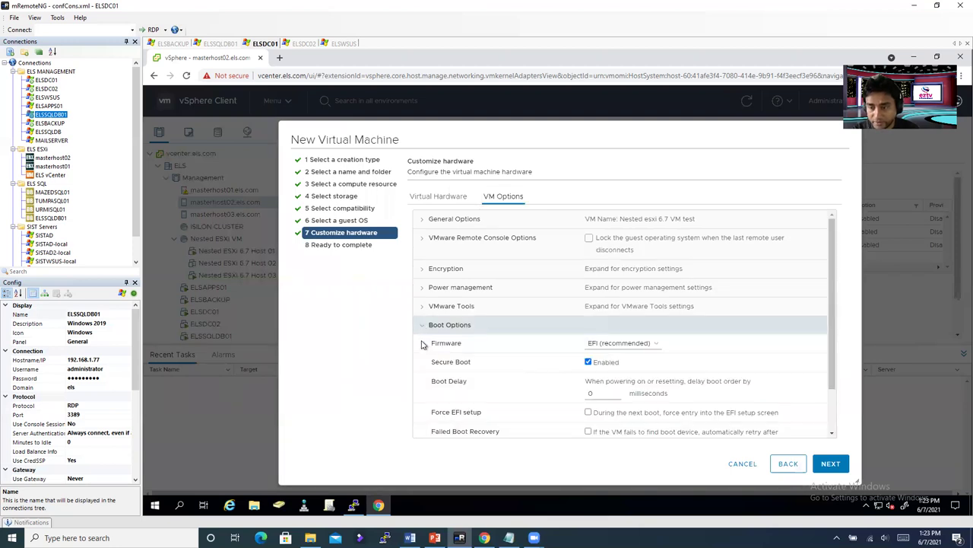
left_click(613, 345)
left_click(611, 356)
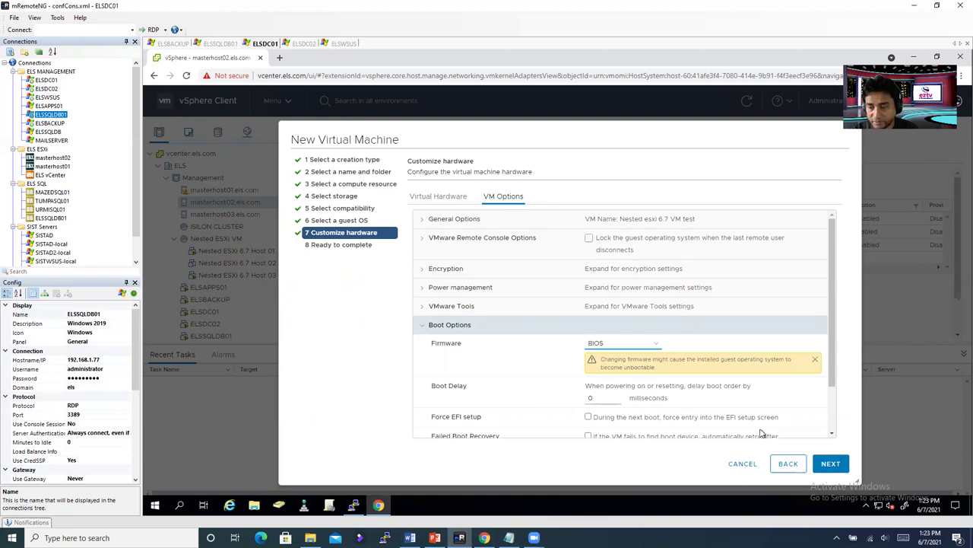
left_click(831, 464)
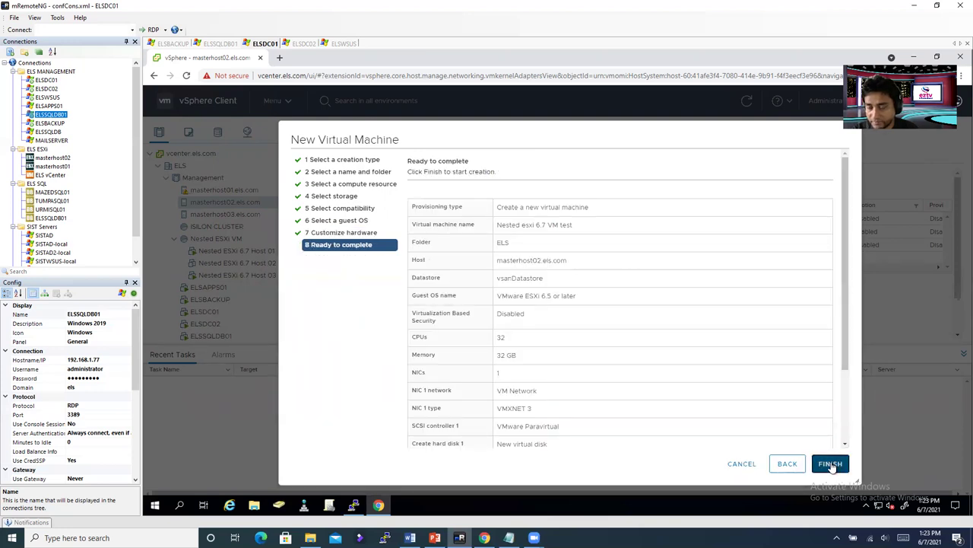
left_click(831, 465)
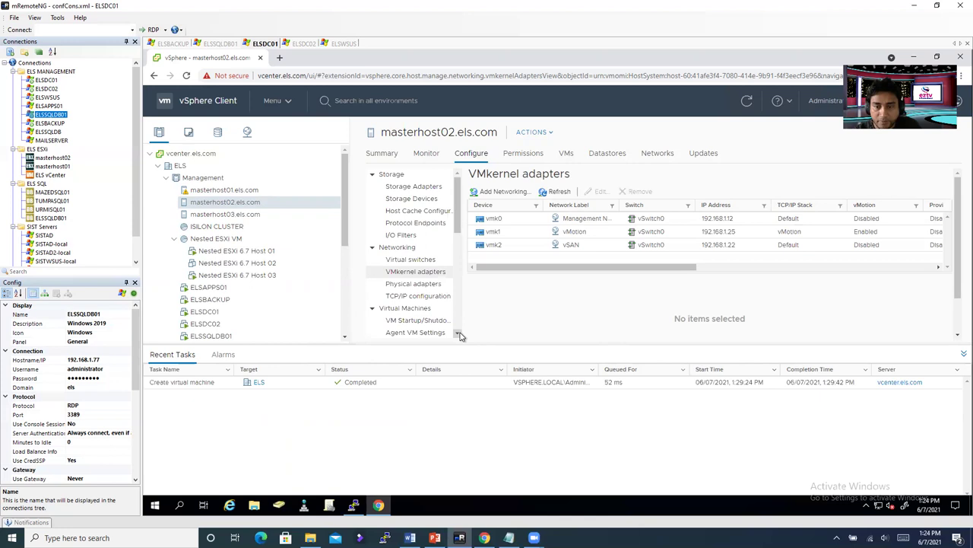
Step: Convert the Nested esxi 6.7 VM test virtual machine to a template
left_click_drag(342, 221, 344, 341)
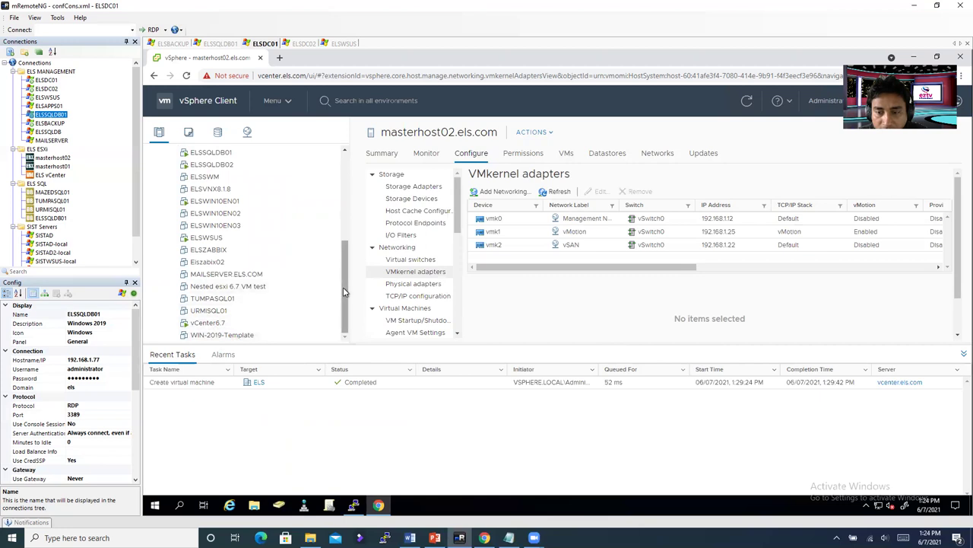
left_click_drag(343, 292, 351, 268)
scroll(240, 320, "down", 2)
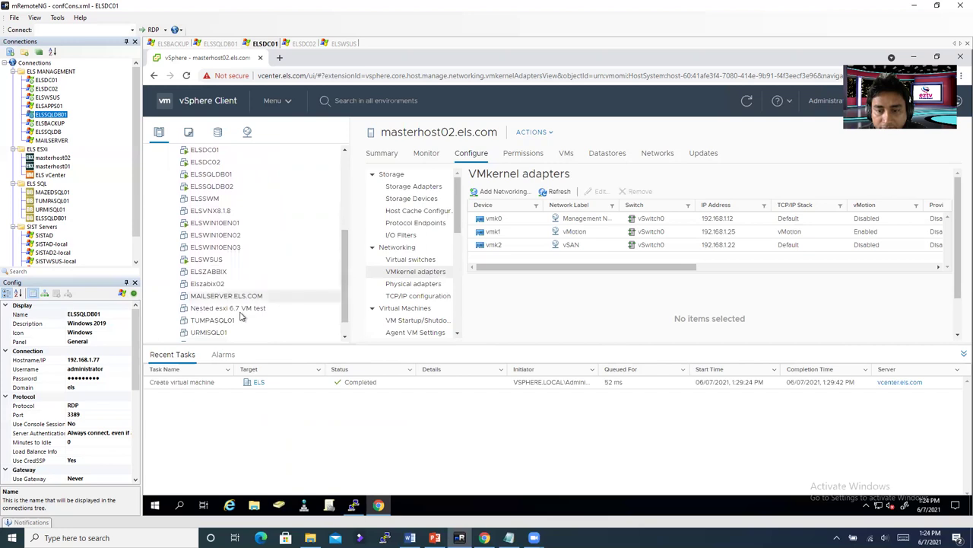
left_click(245, 308)
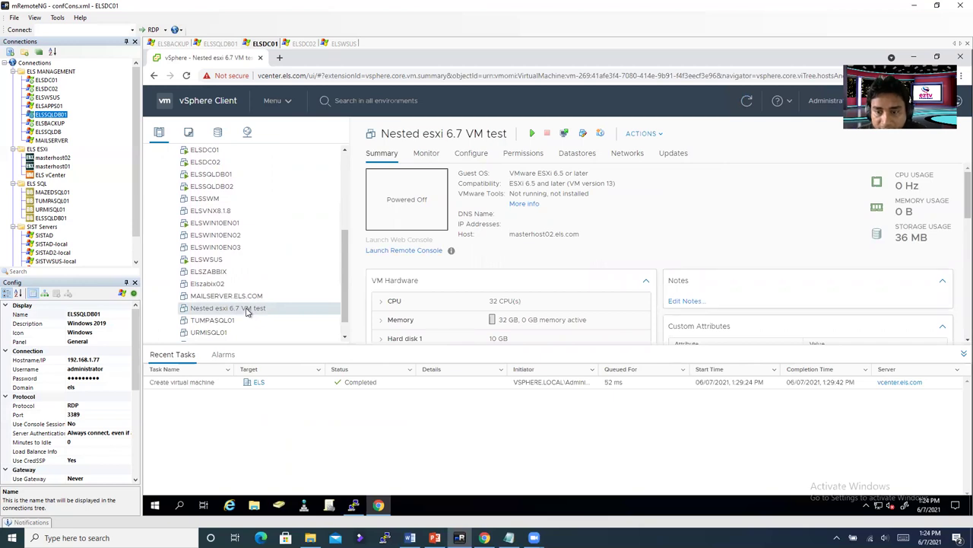
right_click(246, 310)
mouse_move(283, 145)
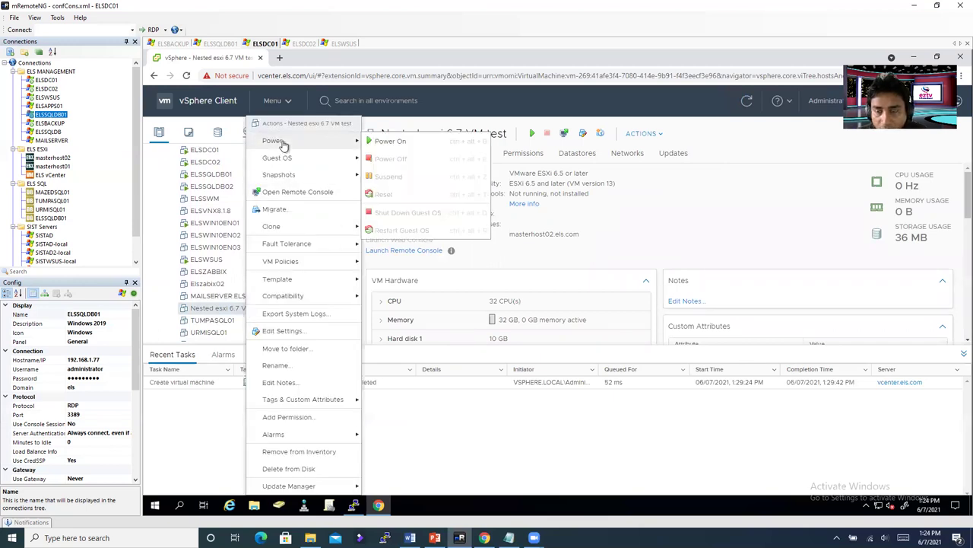
mouse_move(286, 270)
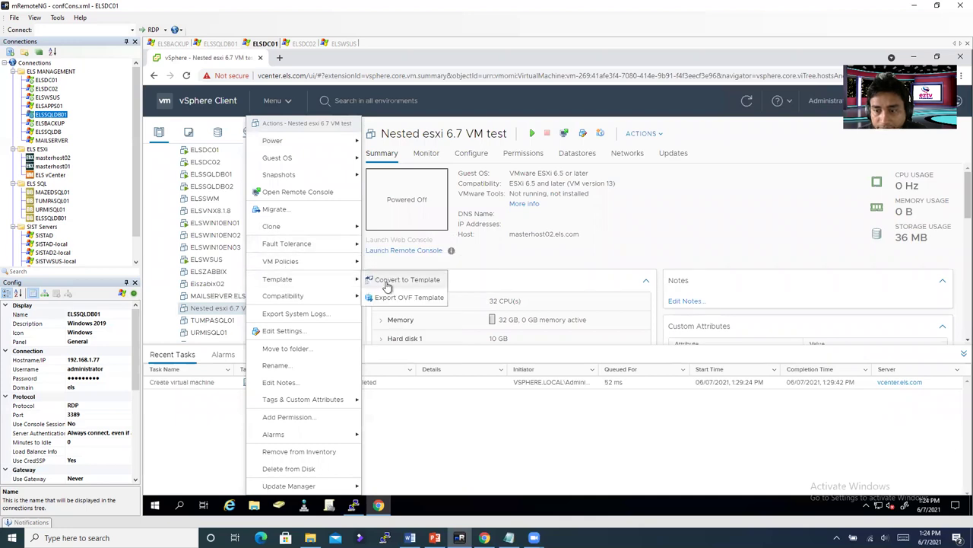
left_click(382, 281)
left_click(675, 320)
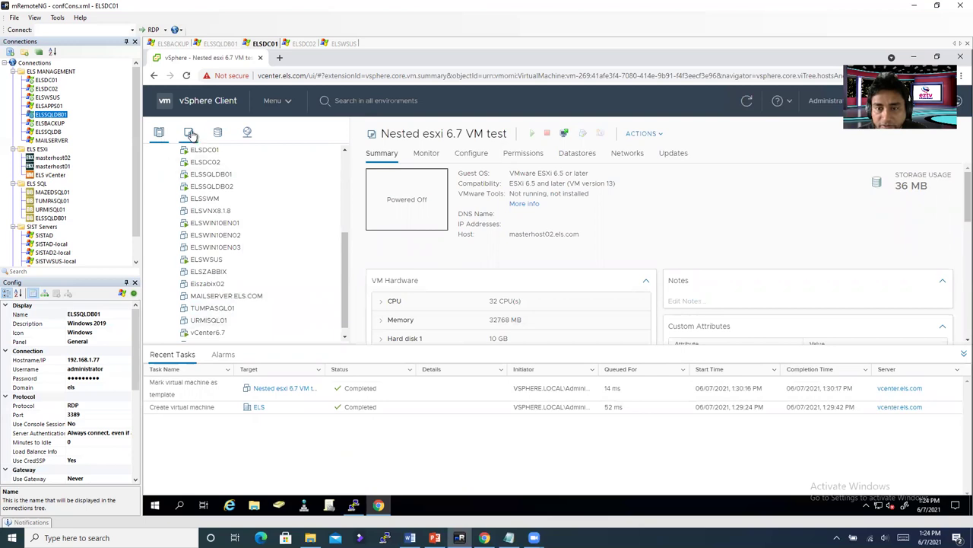
Step: Start deploying a virtual machine named Test nested esxi from the Nested esxi 6.7 VM test template, located in ELS on masterhost02.els.com
left_click(190, 133)
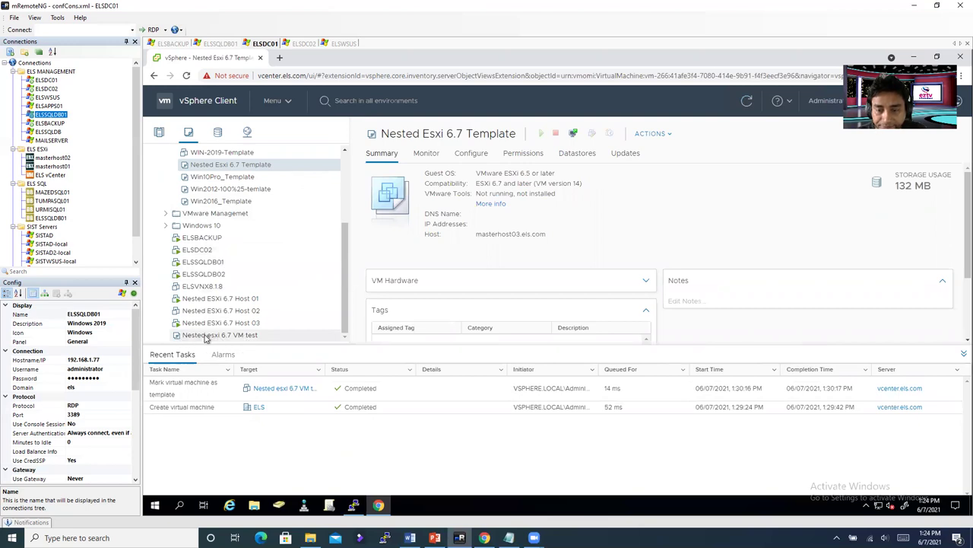
right_click(205, 337)
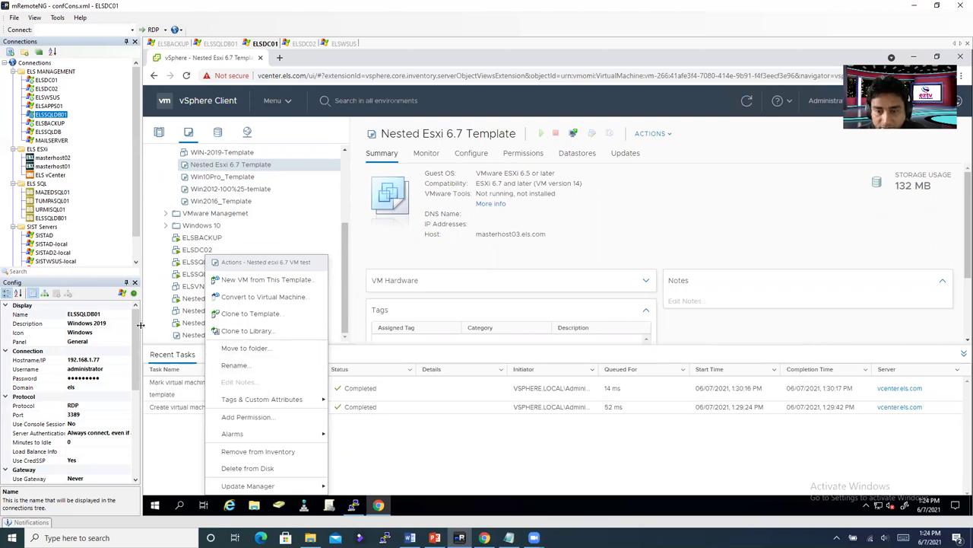
right_click(189, 336)
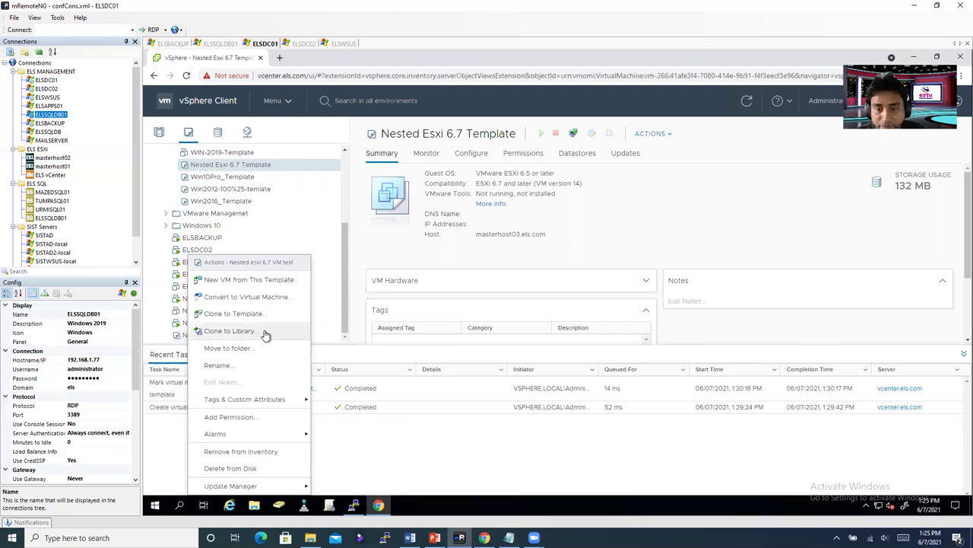
left_click(251, 285)
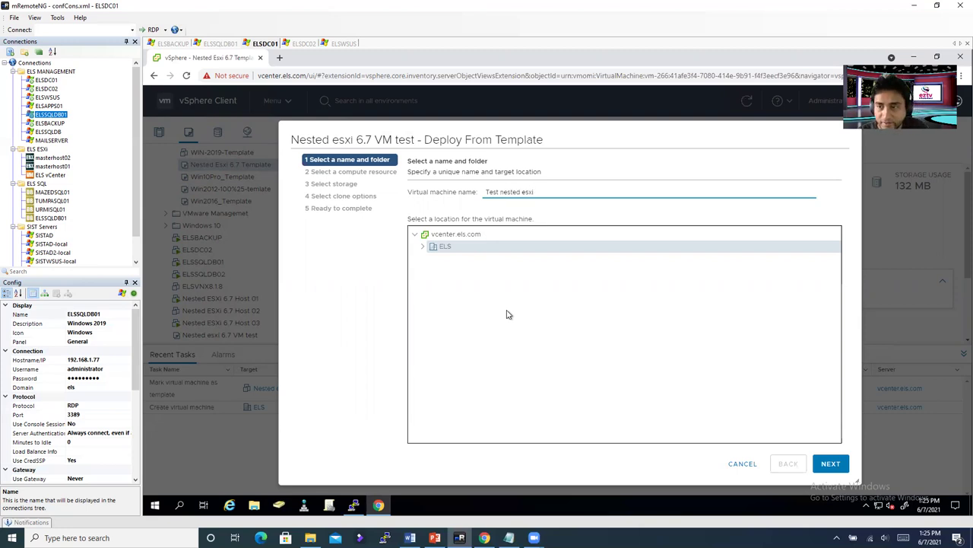
left_click(829, 462)
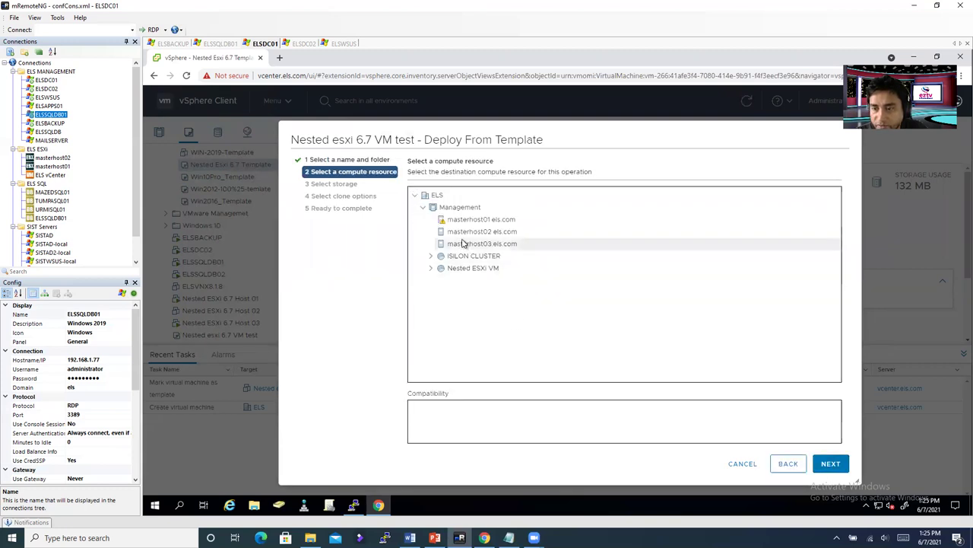
left_click(473, 231)
left_click(831, 463)
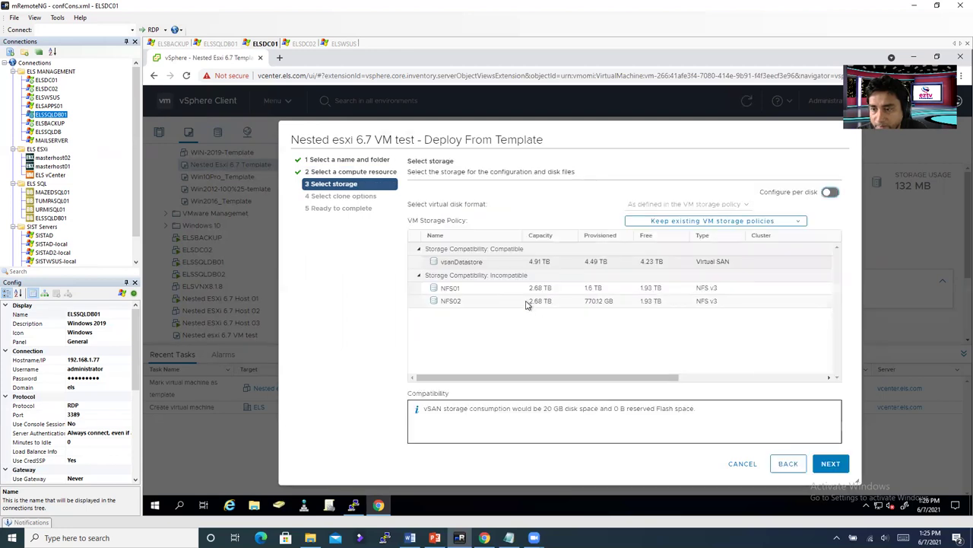
Step: Store the new virtual machine on vsanDatastore, leave all clone options unselected, and finish deploying it from the template
left_click(479, 262)
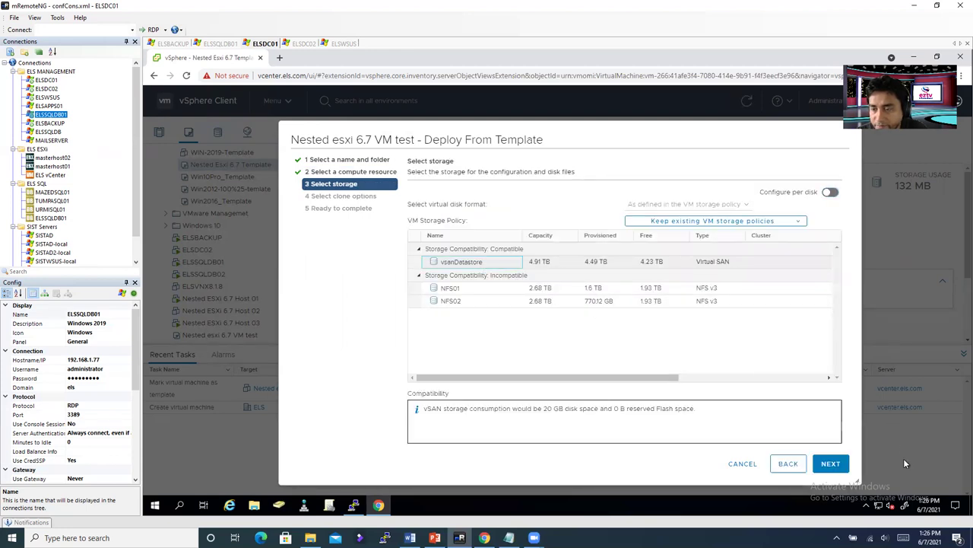
left_click(831, 463)
left_click(832, 463)
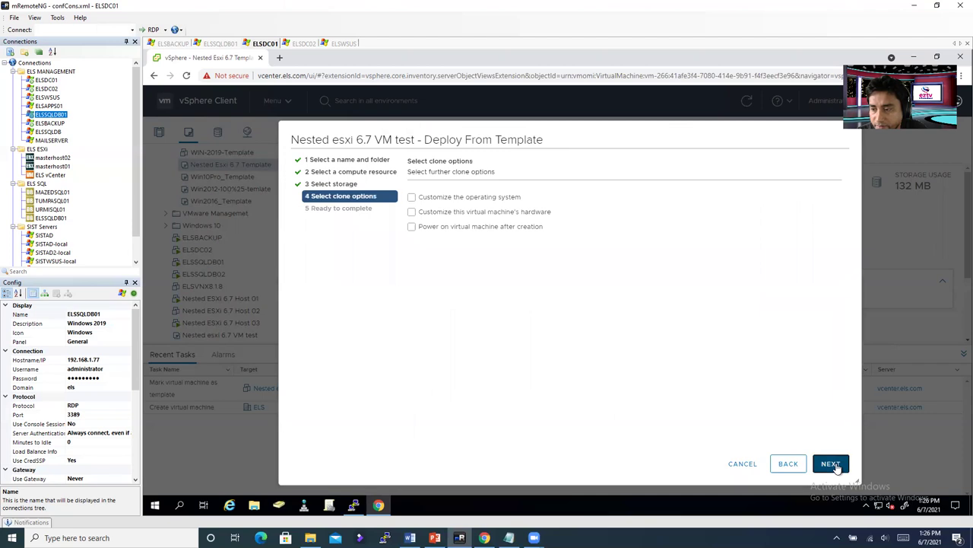
left_click(831, 464)
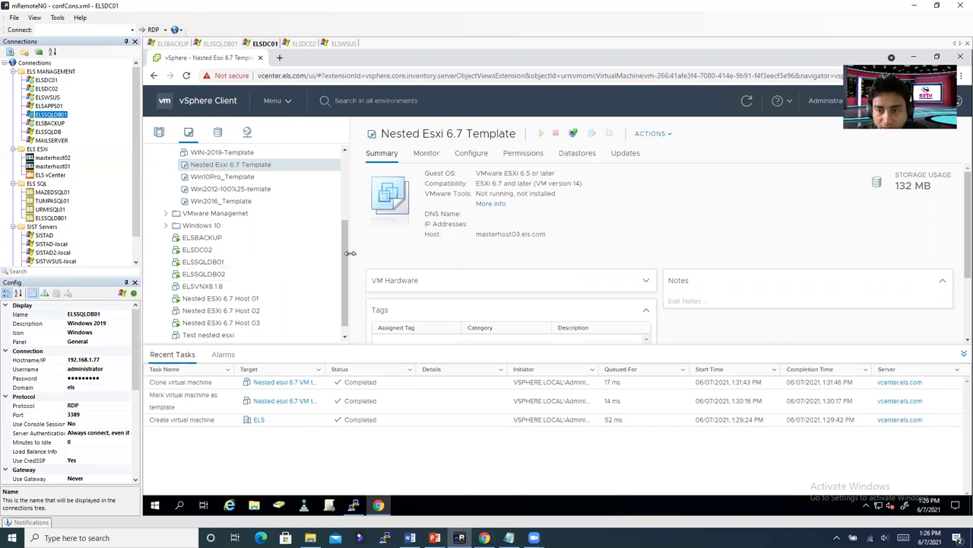
Step: Power on the Test nested esxi virtual machine on masterhost02.els.com and open its web console
scroll(346, 257, "down", 1)
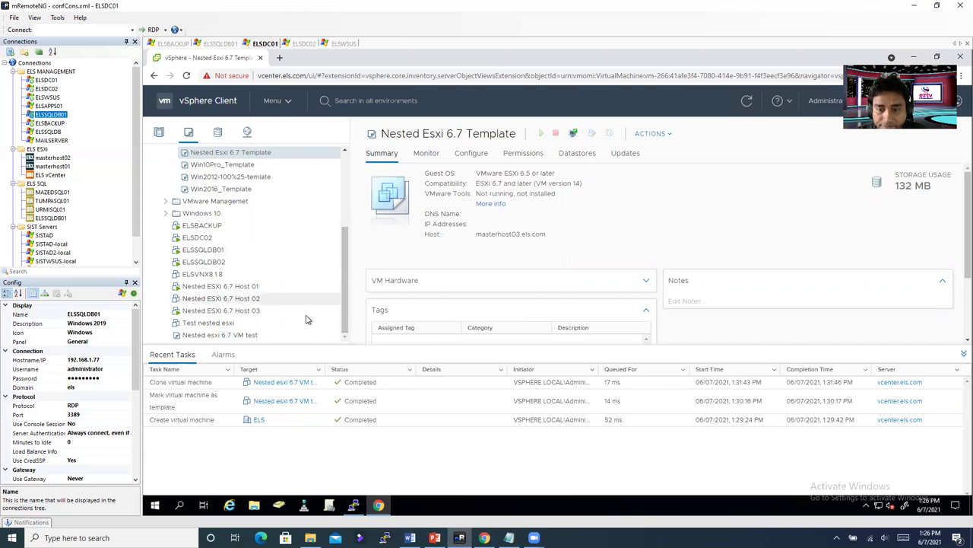
left_click(229, 323)
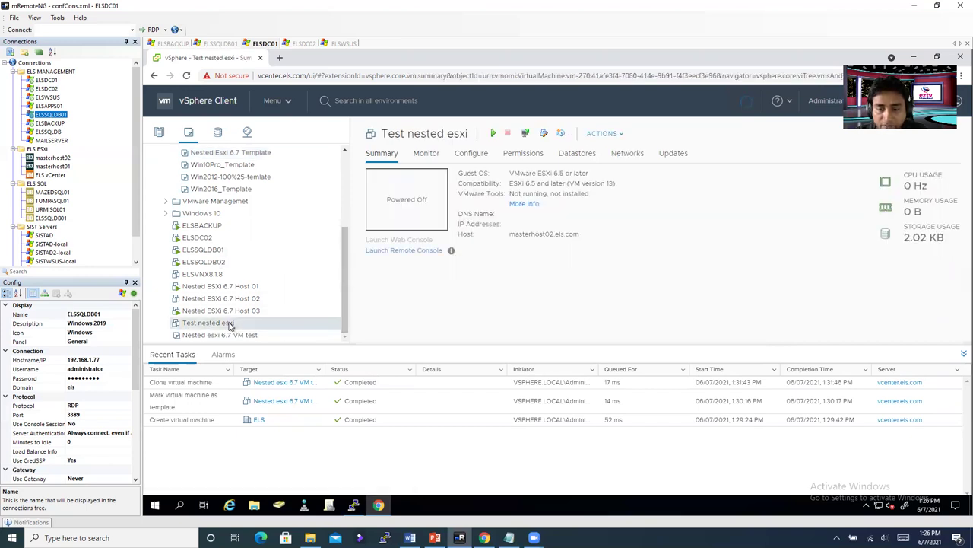
right_click(231, 325)
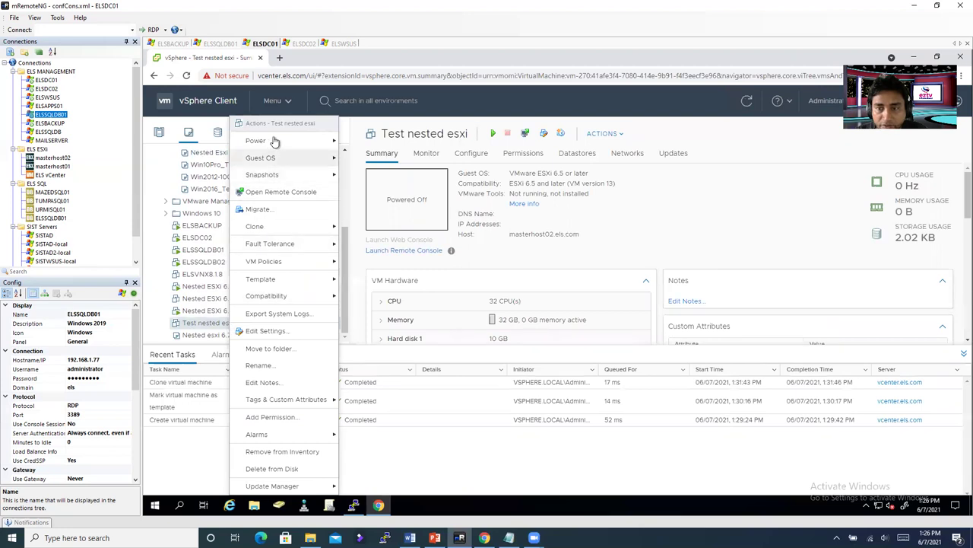
mouse_move(327, 144)
left_click(369, 142)
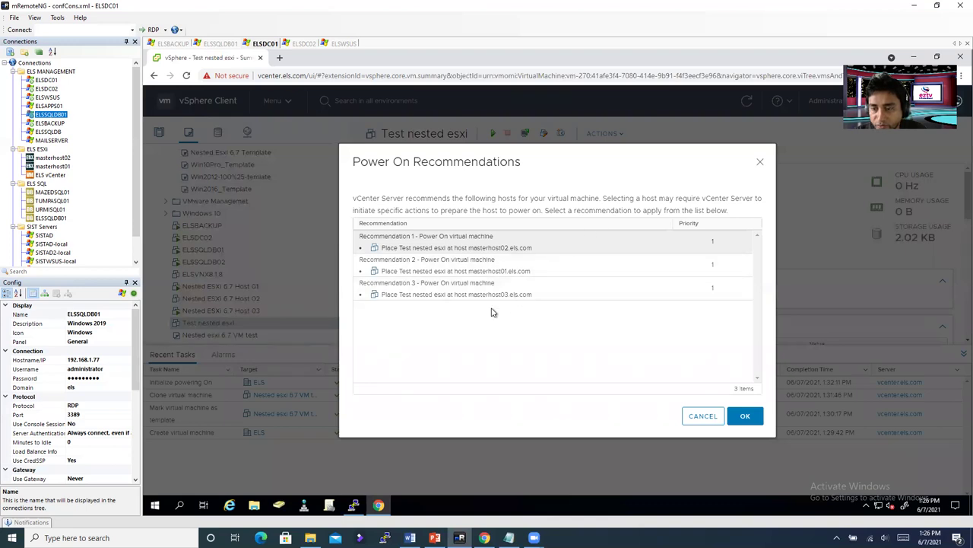
left_click(519, 249)
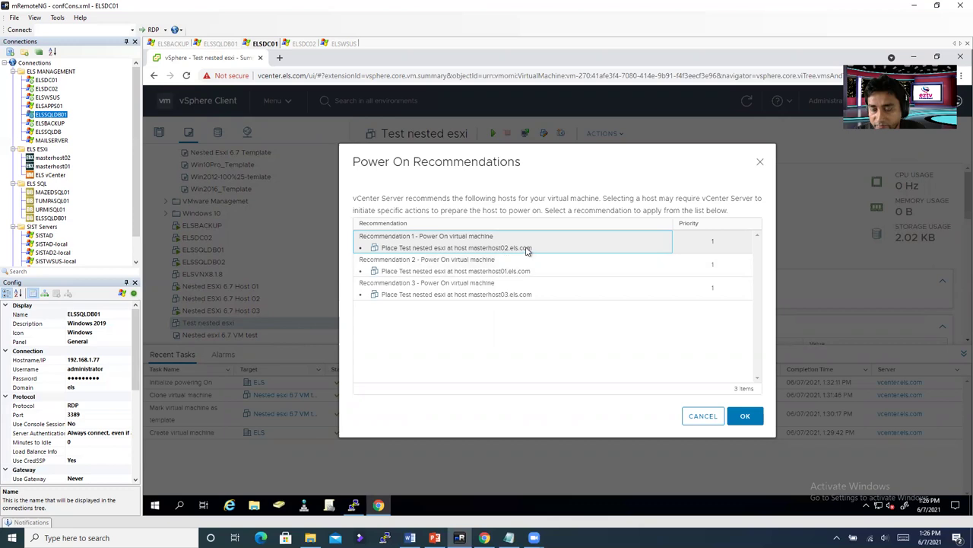
left_click(748, 417)
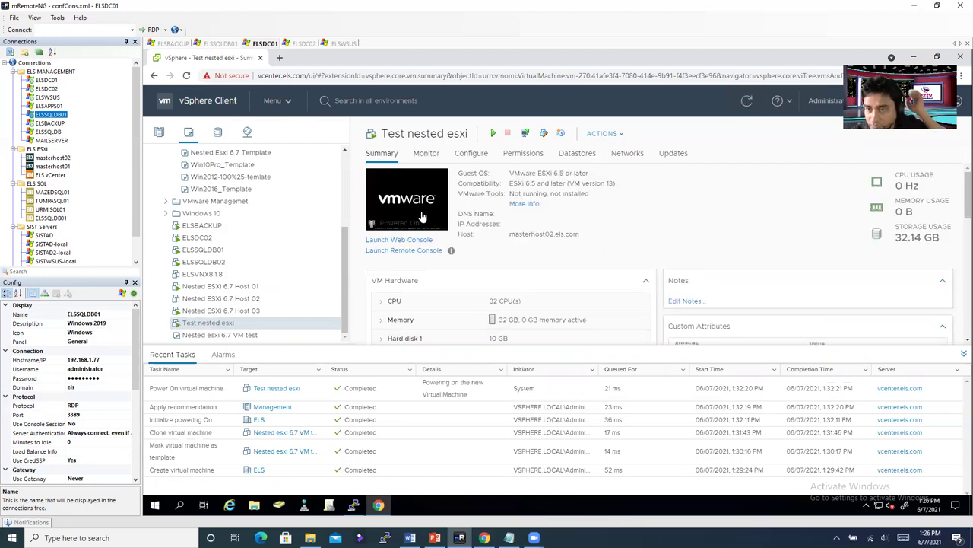
left_click(426, 219)
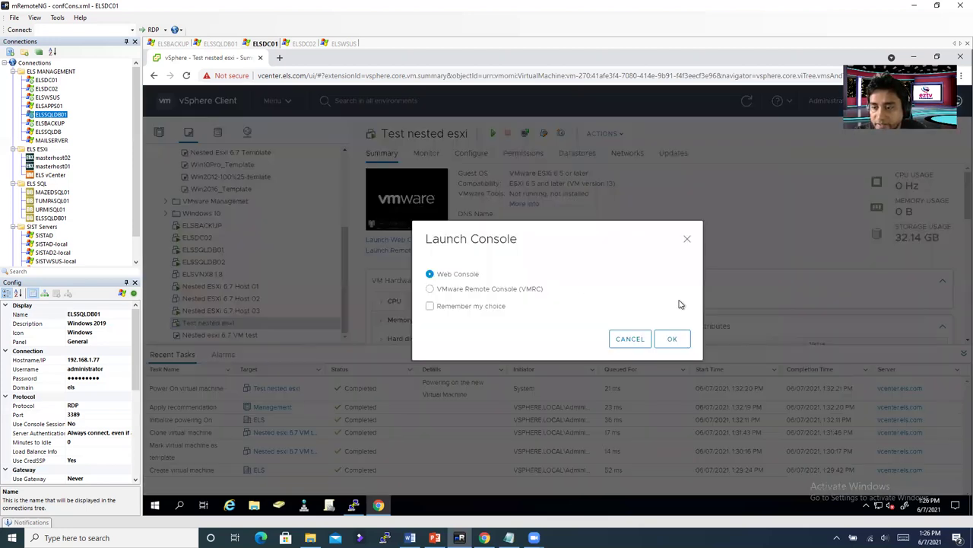
left_click(673, 340)
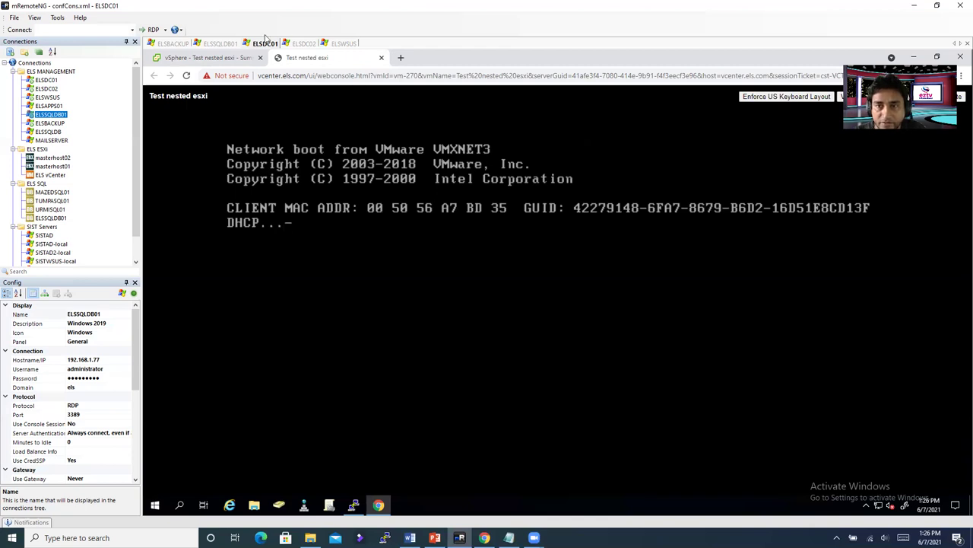
Step: Return to the vSphere Client and connect CD/DVD drive 1 in the Test nested esxi virtual machine's settings
left_click(212, 58)
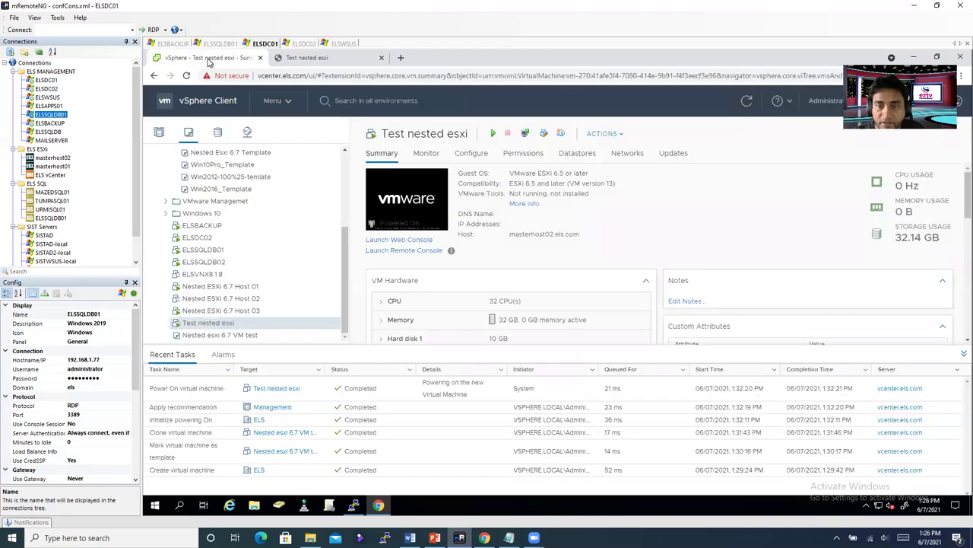
right_click(217, 325)
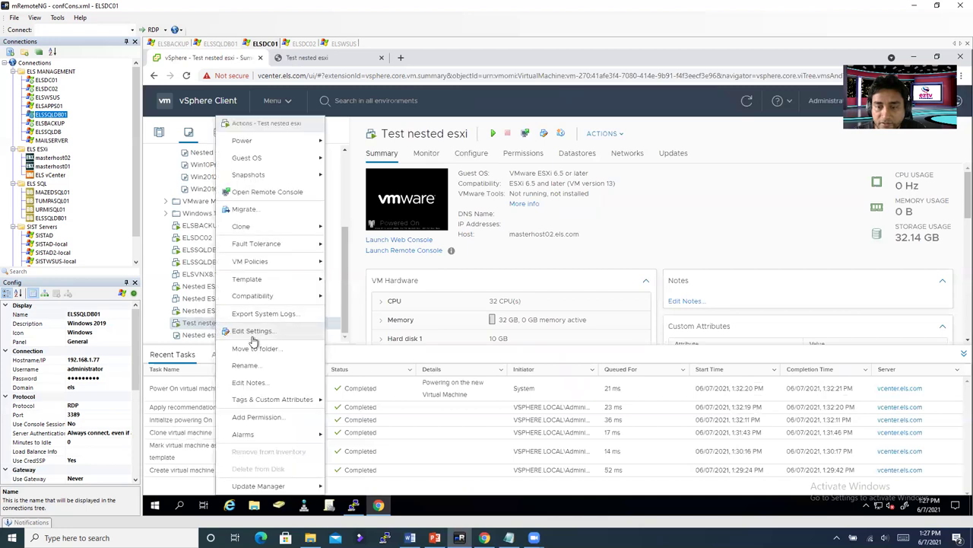
left_click(578, 340)
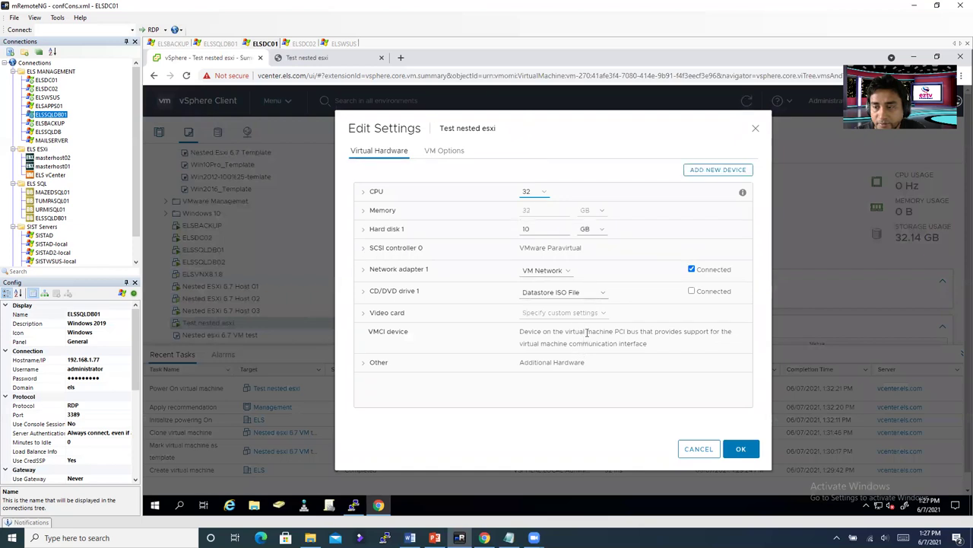
left_click(692, 292)
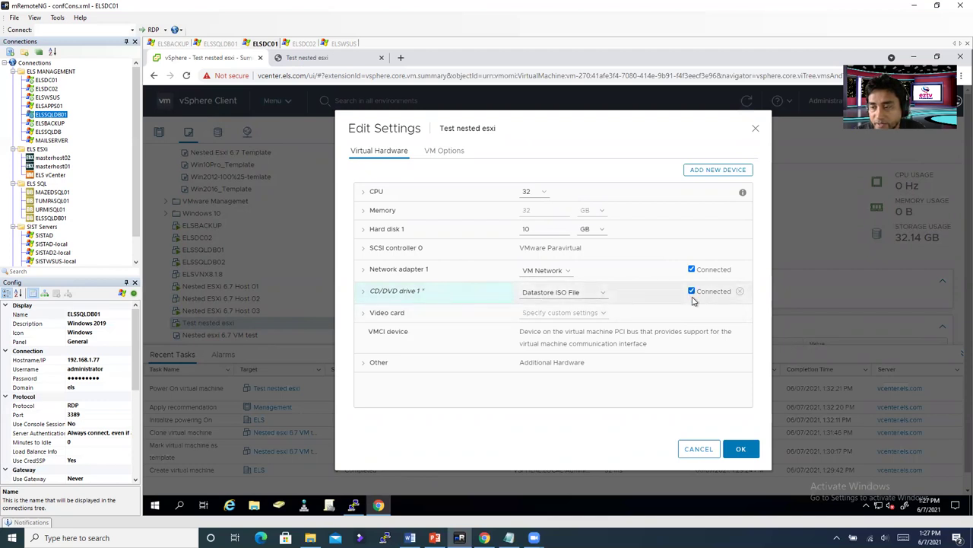
left_click(741, 450)
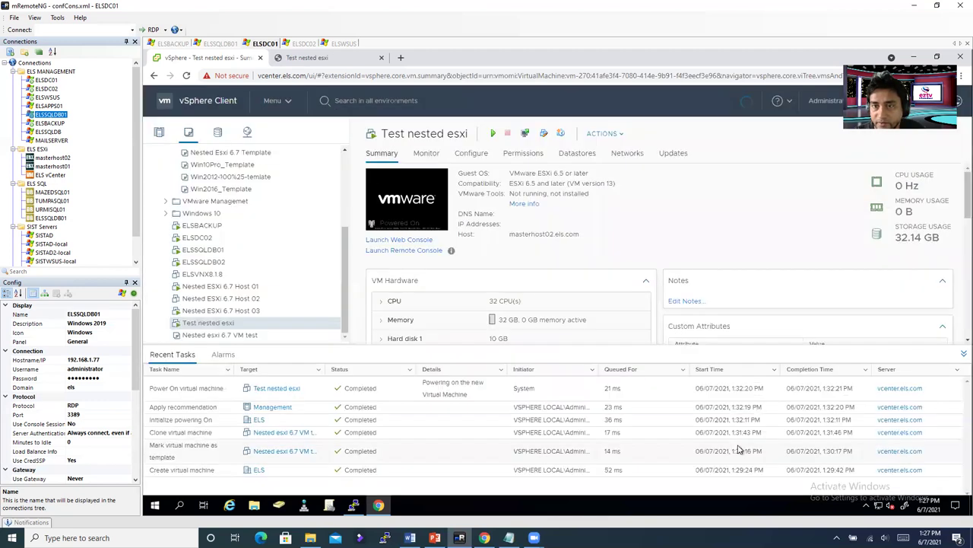
right_click(225, 326)
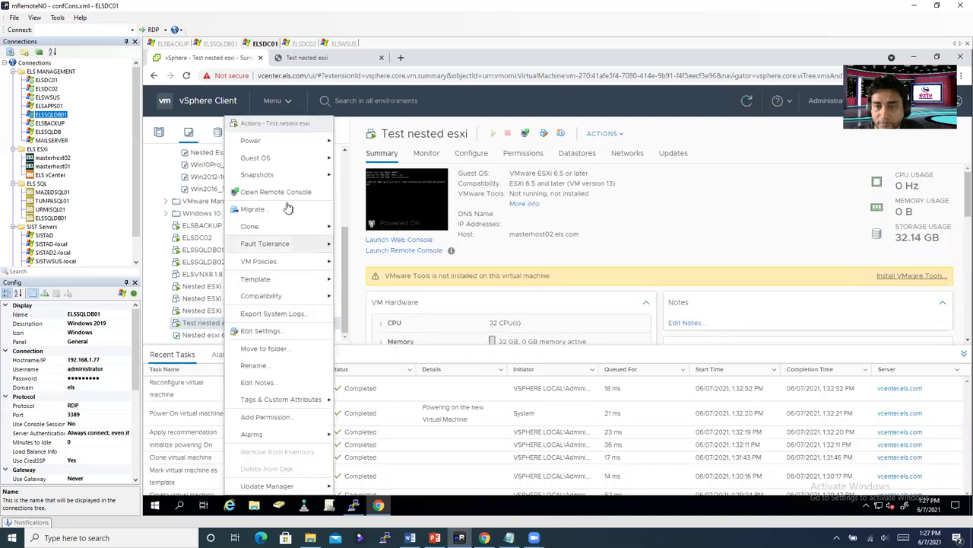
mouse_move(286, 143)
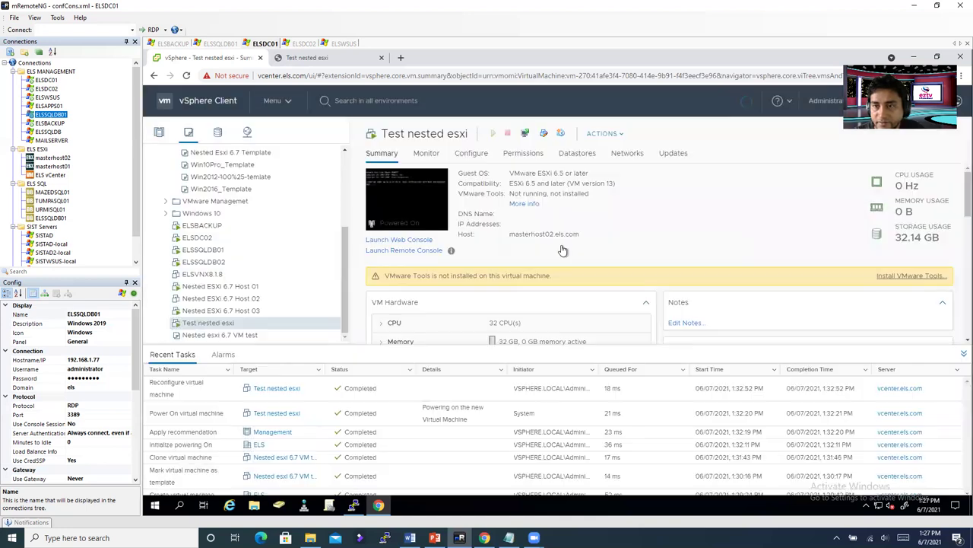
left_click(672, 321)
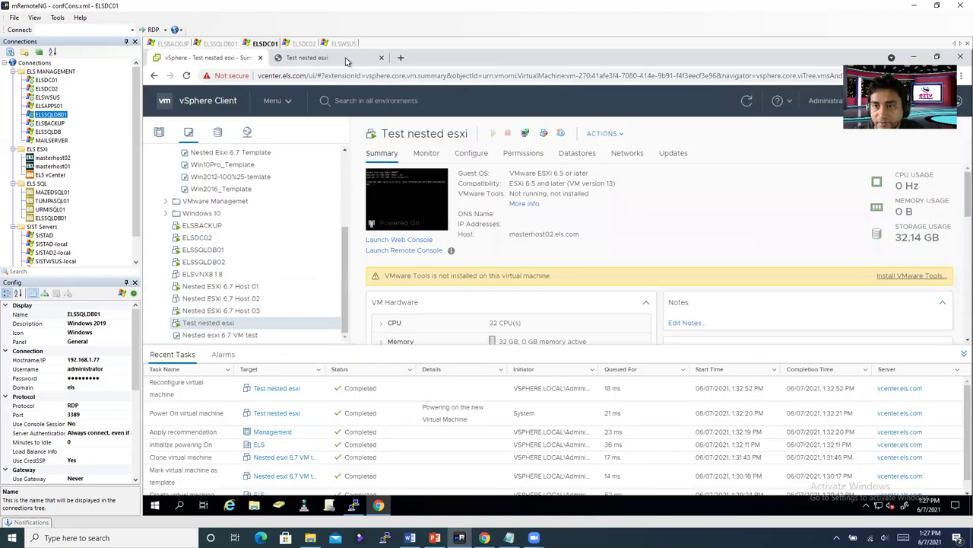
left_click(348, 59)
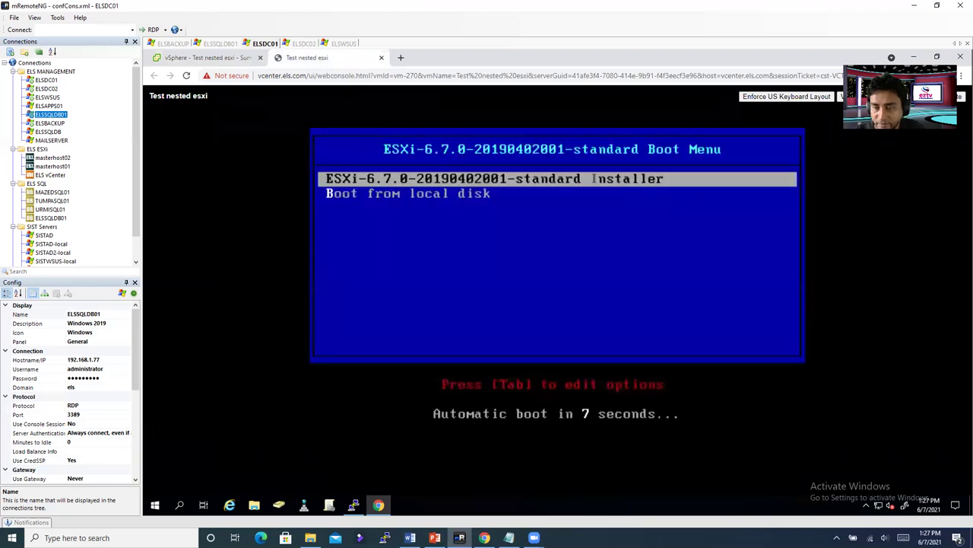
key("Return")
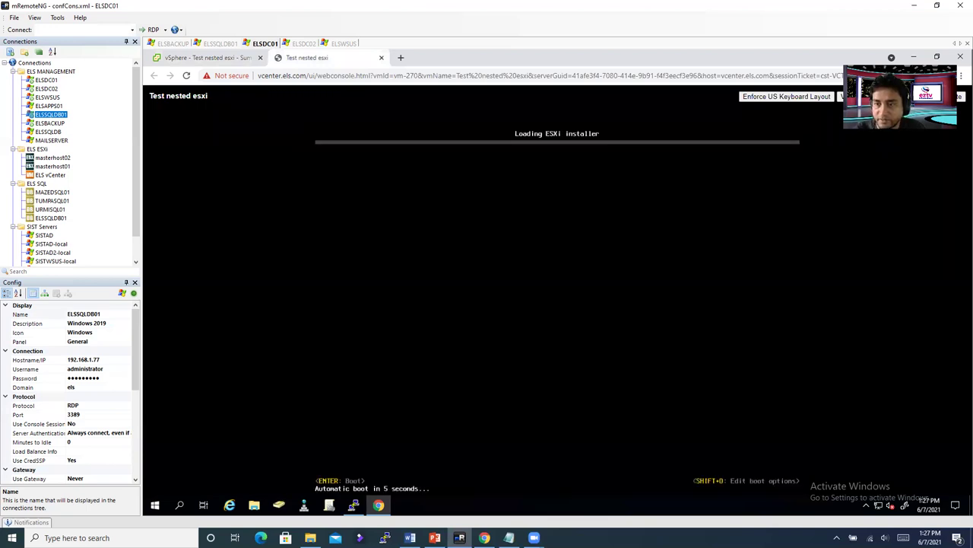